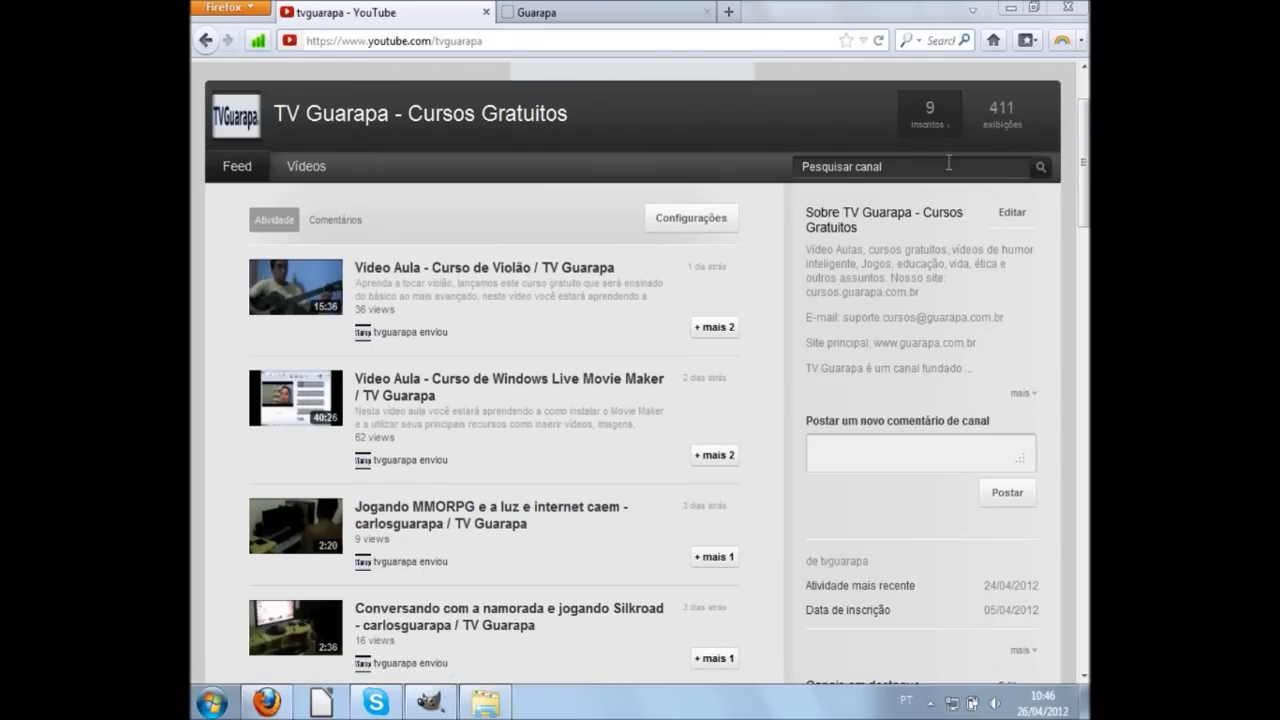
Step: Scroll through the current page, then switch to the Guarapa website tab
mouse_move(1083, 161)
left_mouse_down()
mouse_move(1083, 271)
mouse_move(1083, 203)
left_mouse_up()
scroll(640, 370, "up", 1)
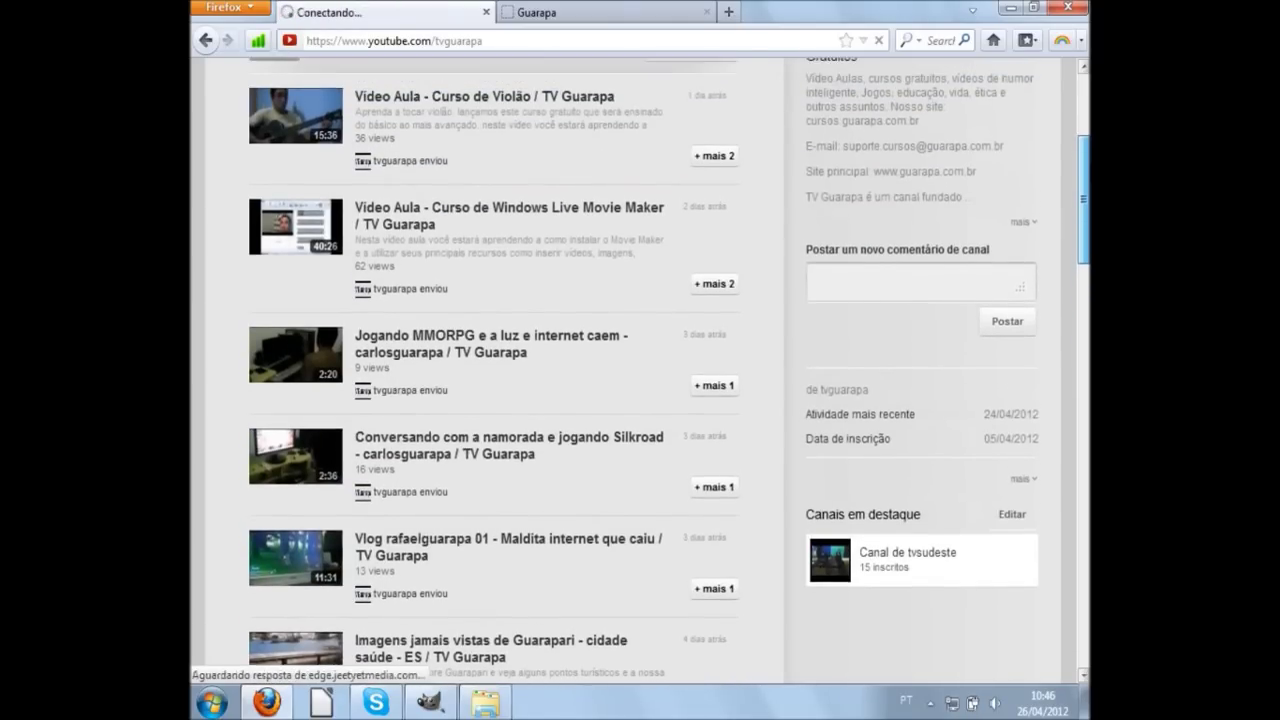
scroll(640, 370, "down", 3)
scroll(640, 370, "down", 3)
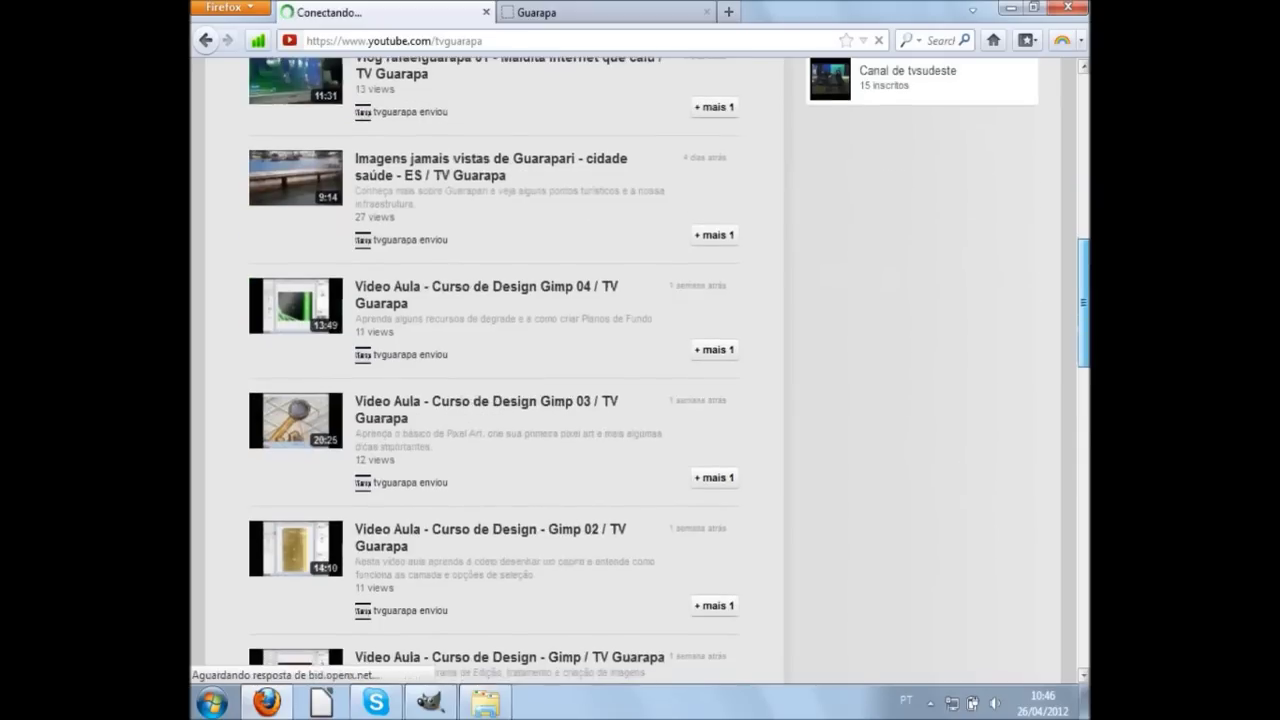
scroll(640, 370, "down", 3)
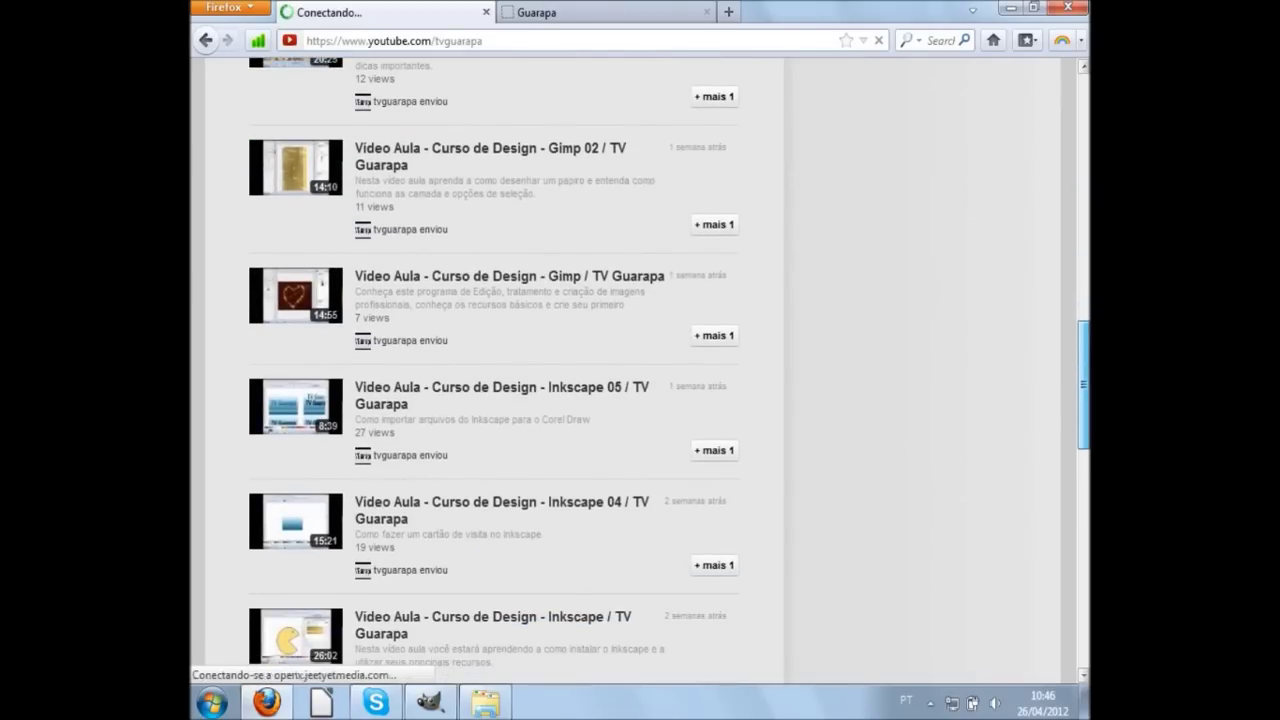
scroll(640, 370, "up", 5)
scroll(640, 370, "up", 3)
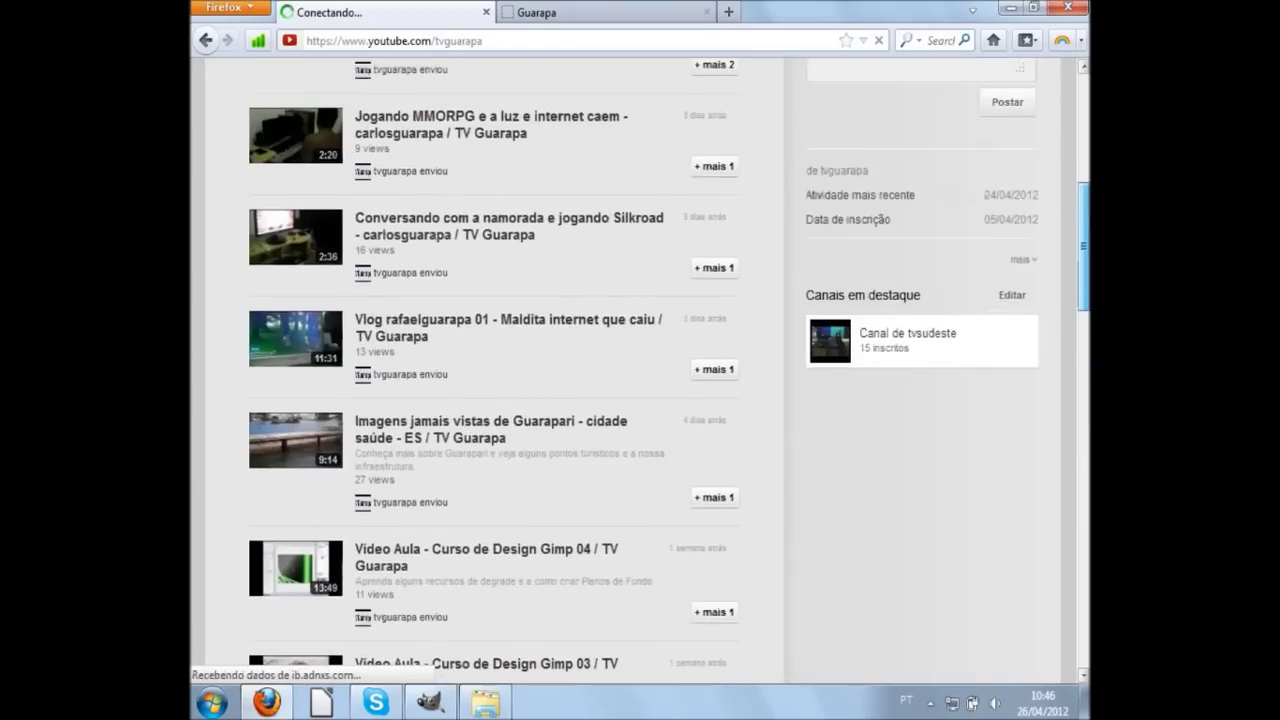
scroll(640, 370, "up", 2)
scroll(640, 370, "up", 2)
left_click(648, 10)
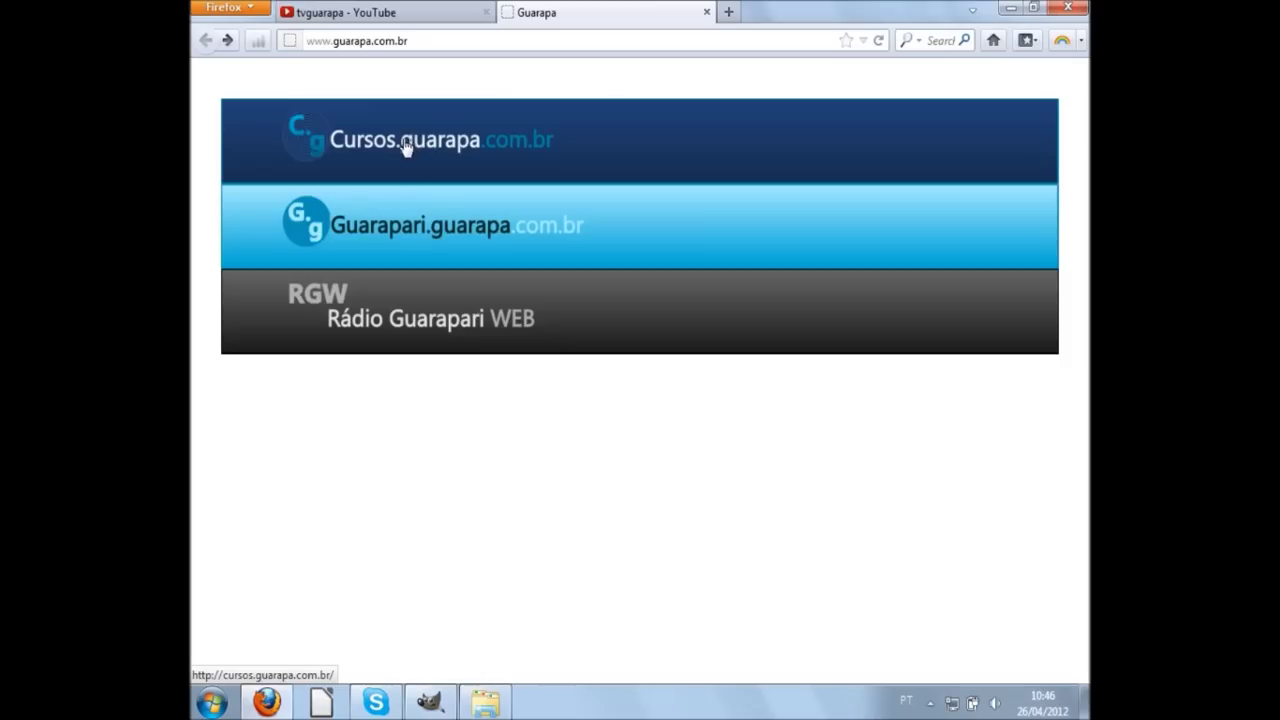
Step: Go to the Cursos.guarapa free courses site and open Cursos, then Certificado
left_click(508, 158)
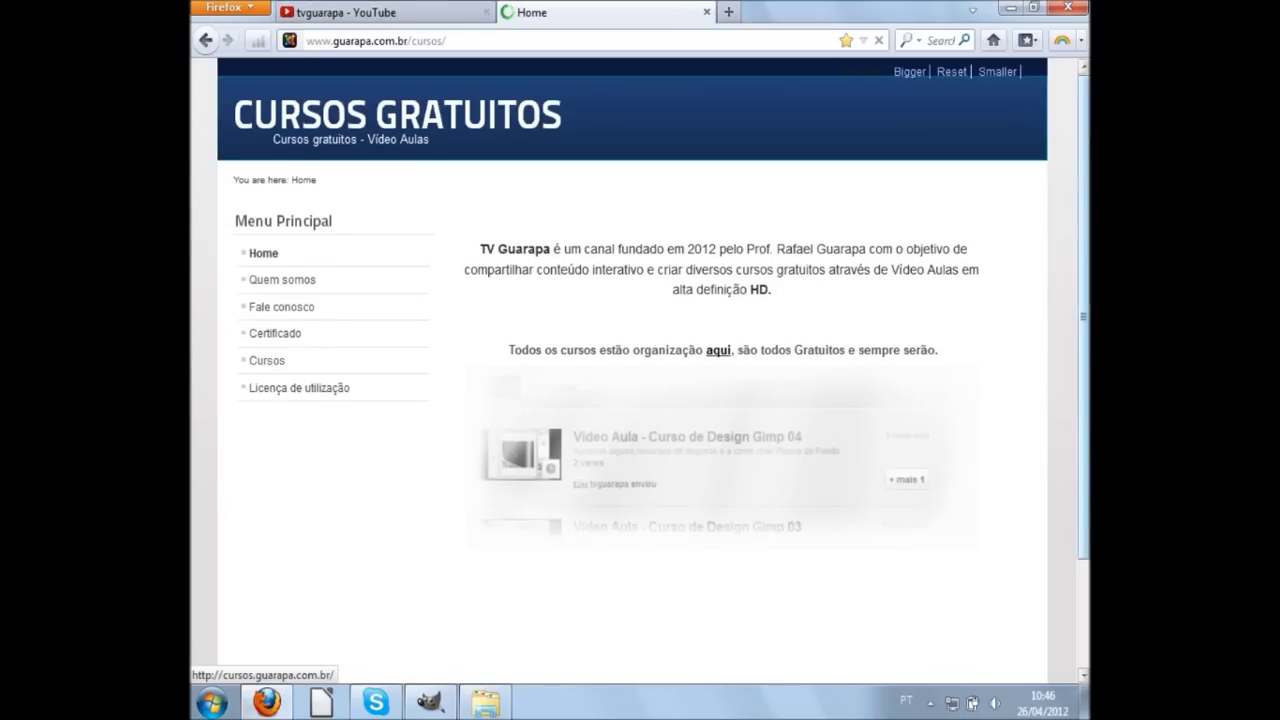
scroll(655, 218, "down", 1)
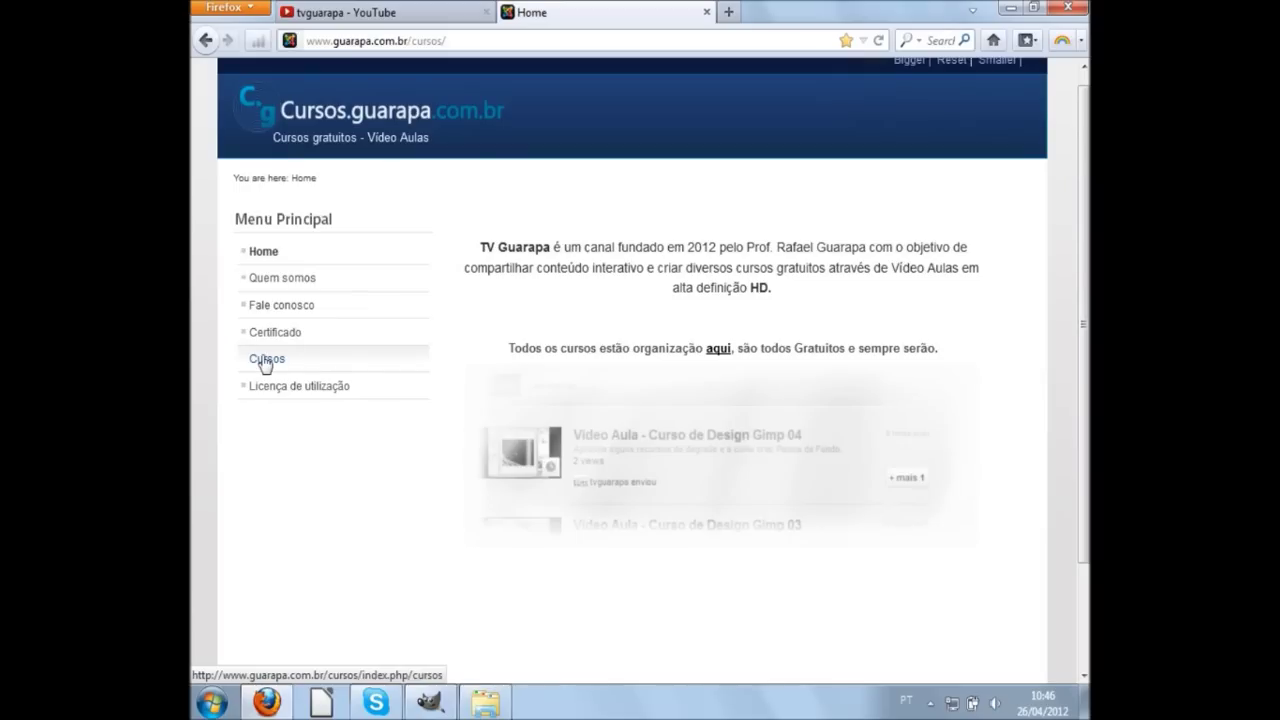
left_click(282, 362)
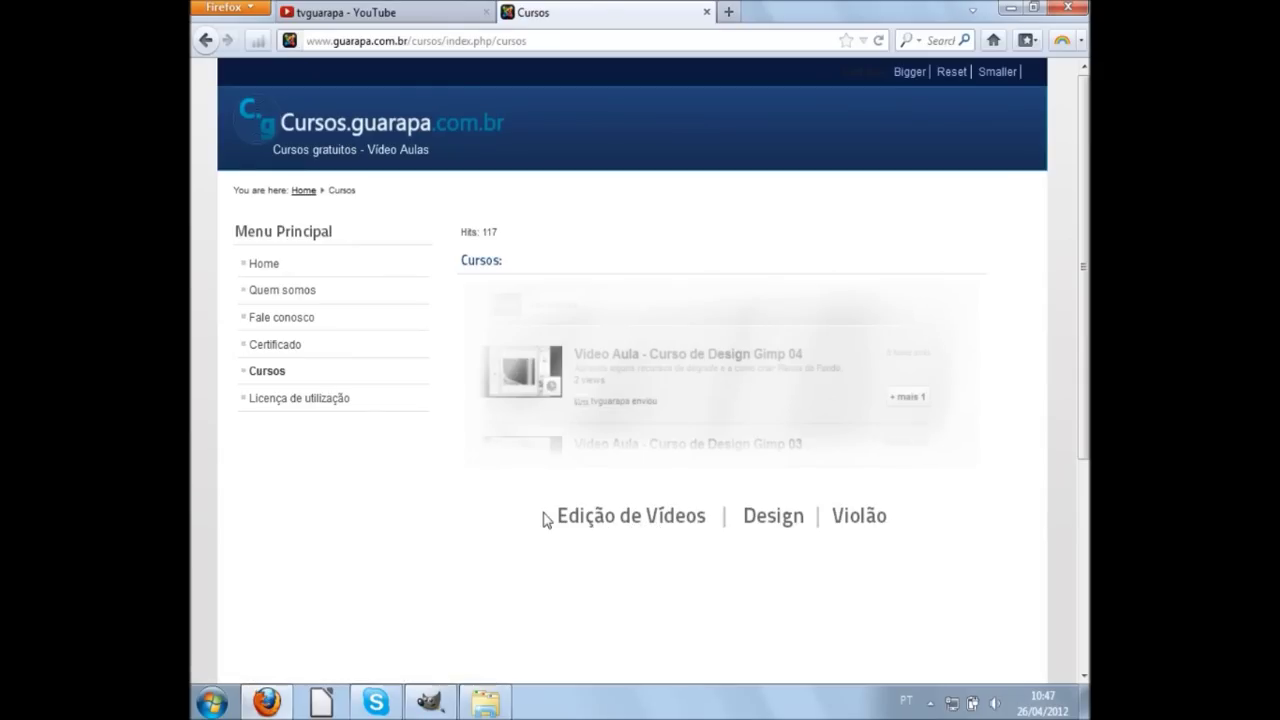
left_click(303, 346)
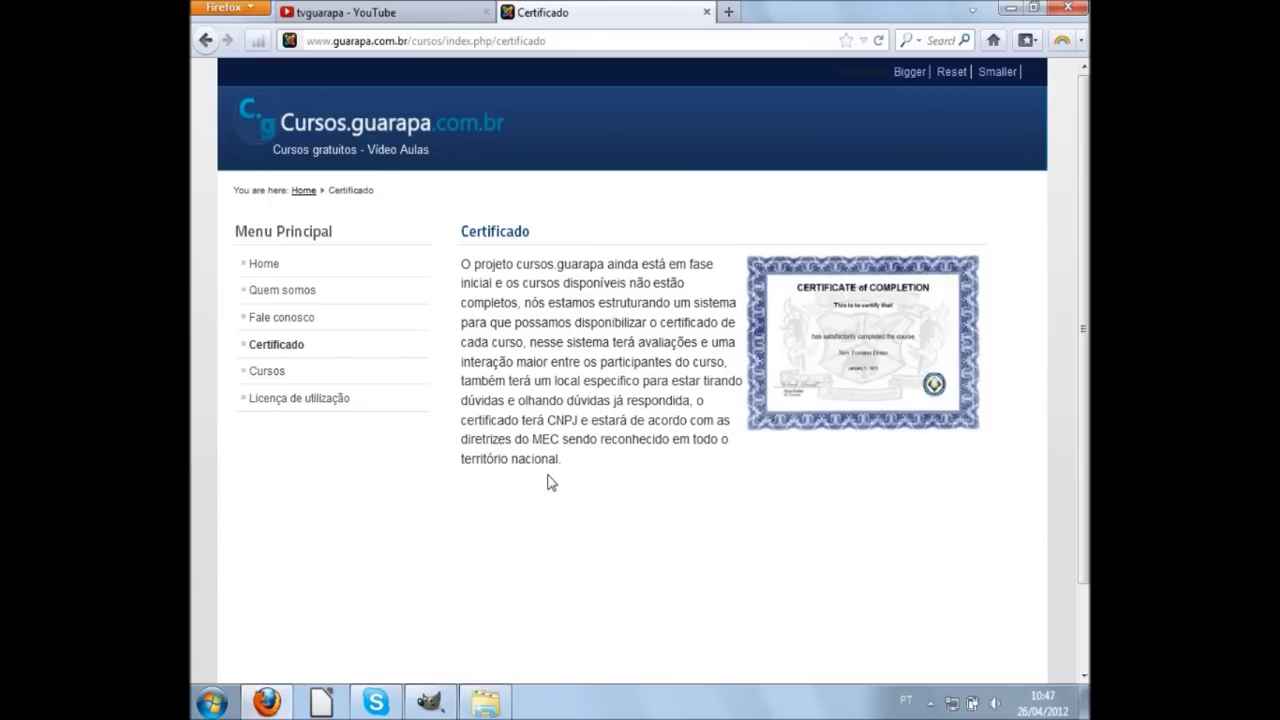
Step: Read the Licença de utilização page, then return to the tvguarapa YouTube tab
left_click(277, 403)
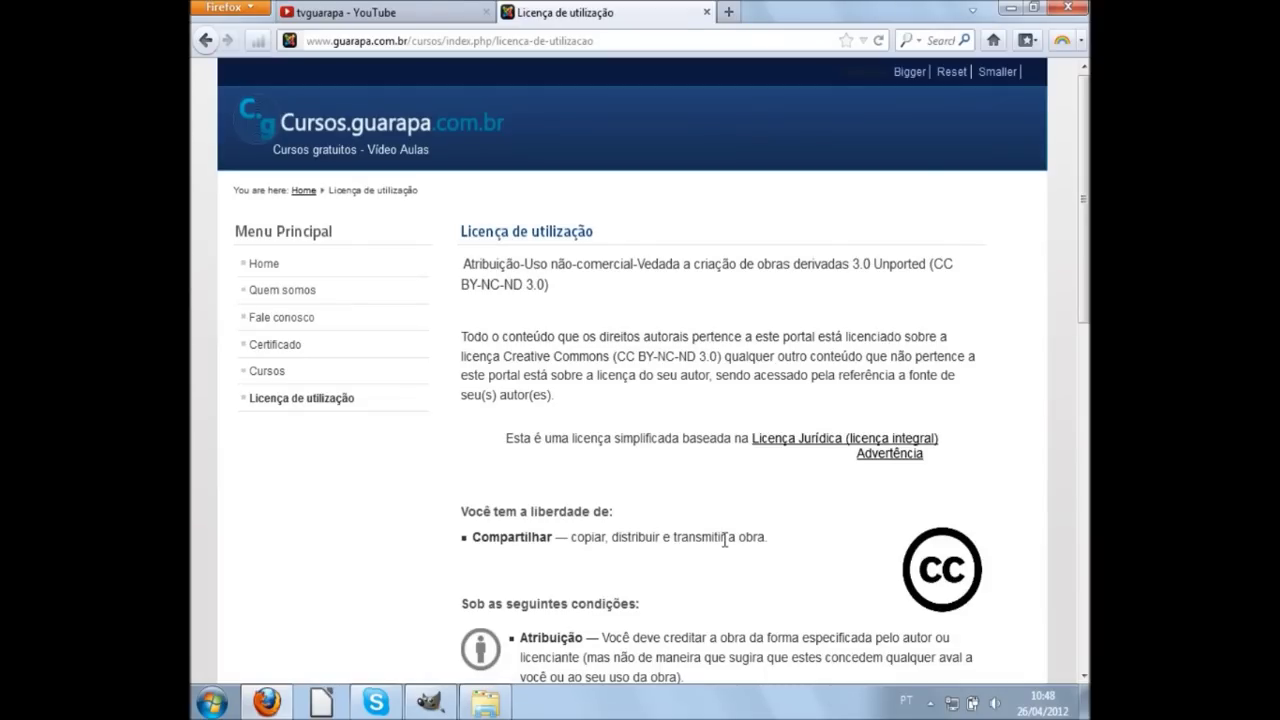
left_click_drag(1083, 200, 1083, 232)
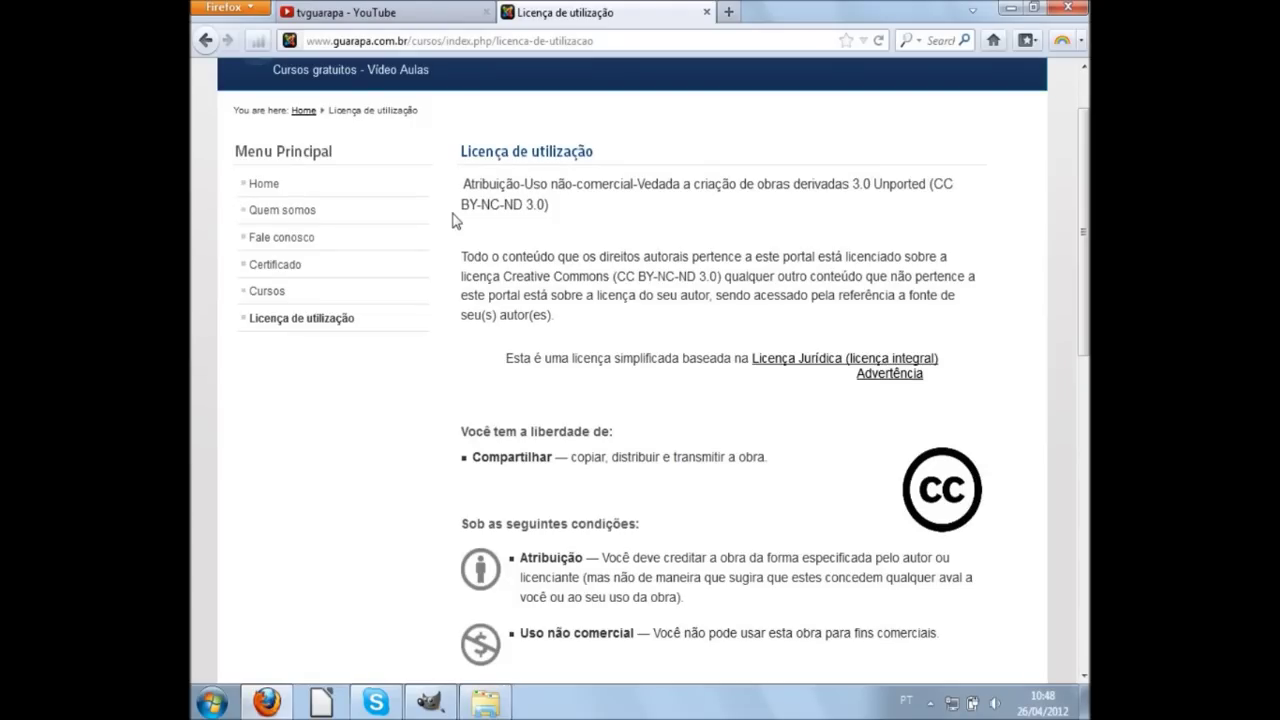
left_click(420, 12)
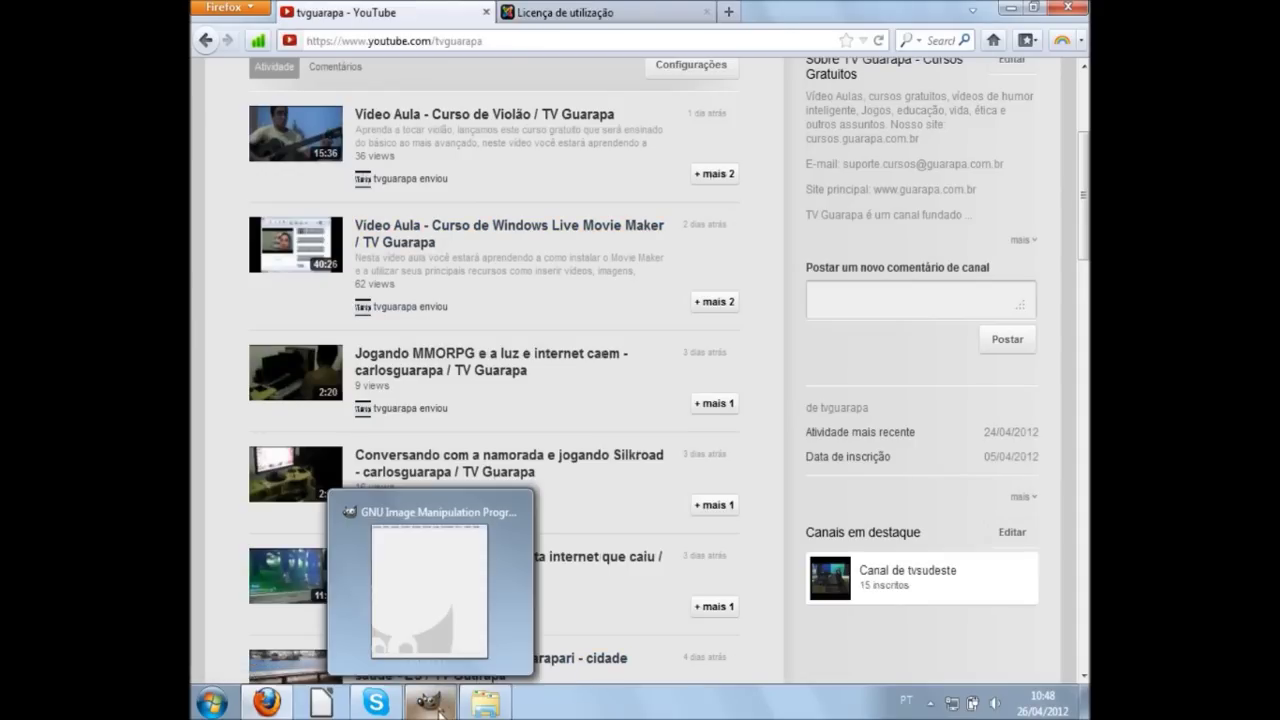
Step: Preview Ponte_centro_da_cidade_guarapari_es from the Vídeo Aula de Gimp 05 folder, then close the viewer
left_click(440, 705)
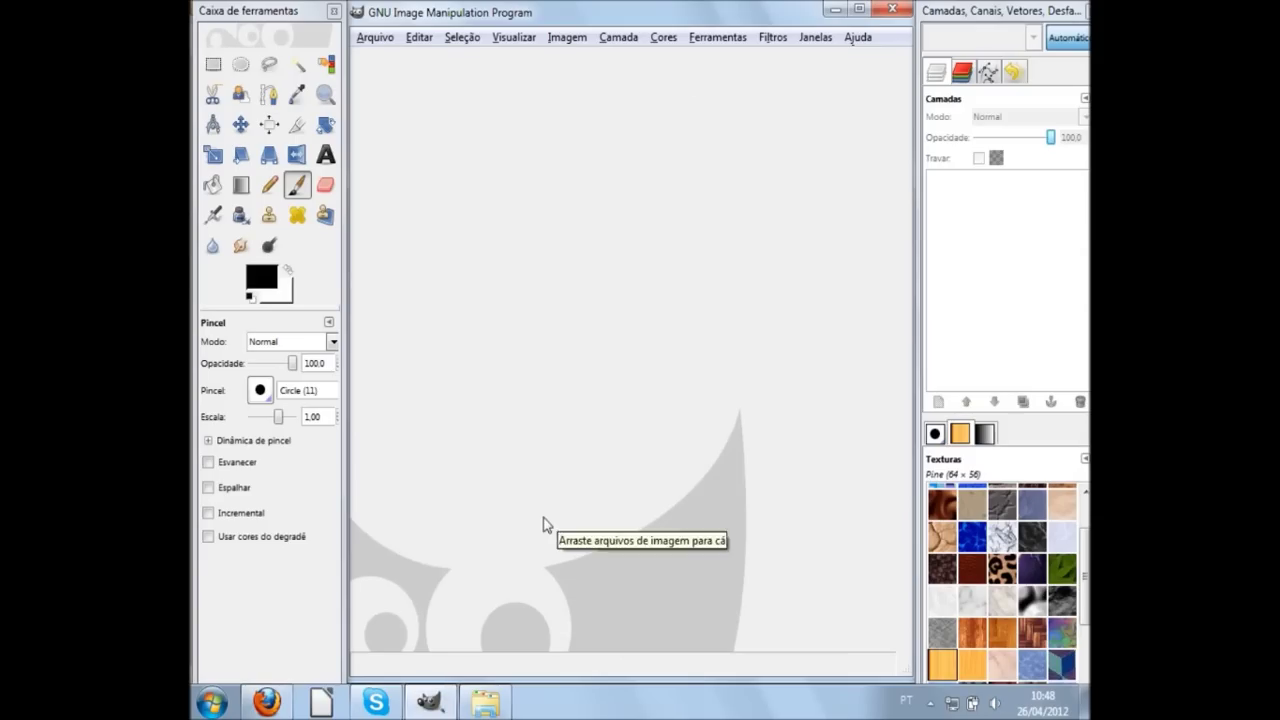
left_click(485, 703)
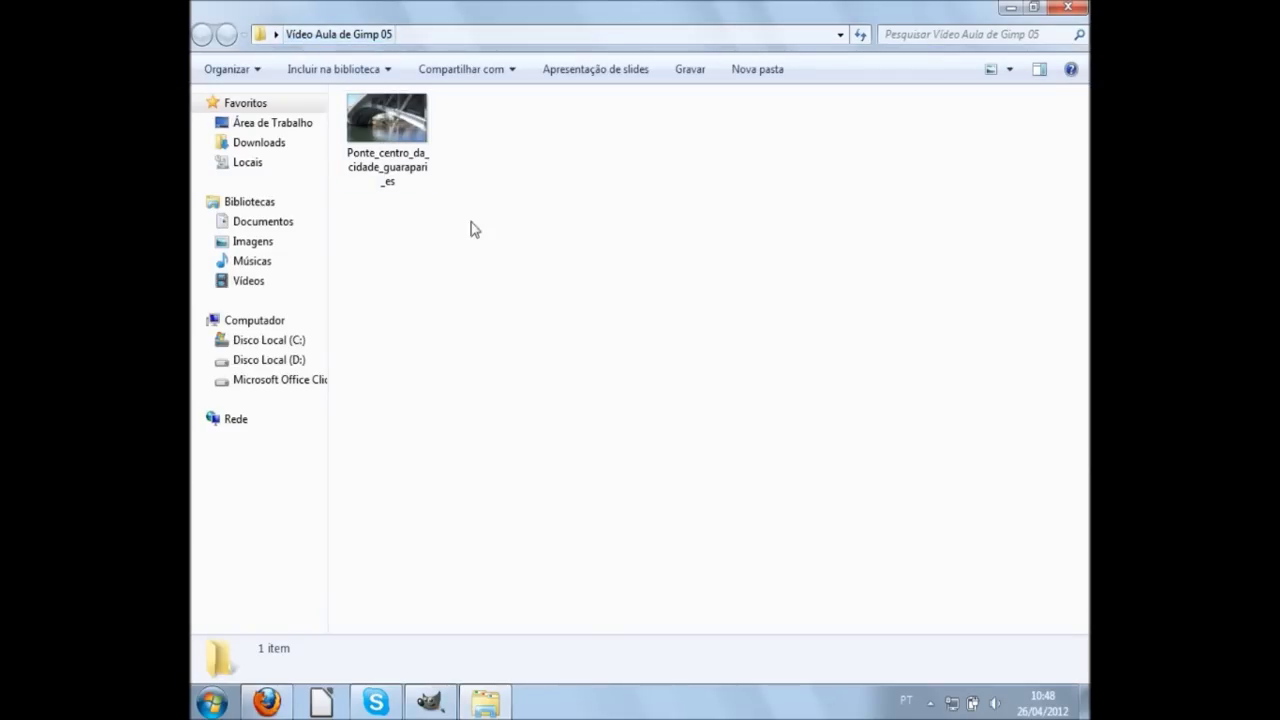
left_click(412, 172)
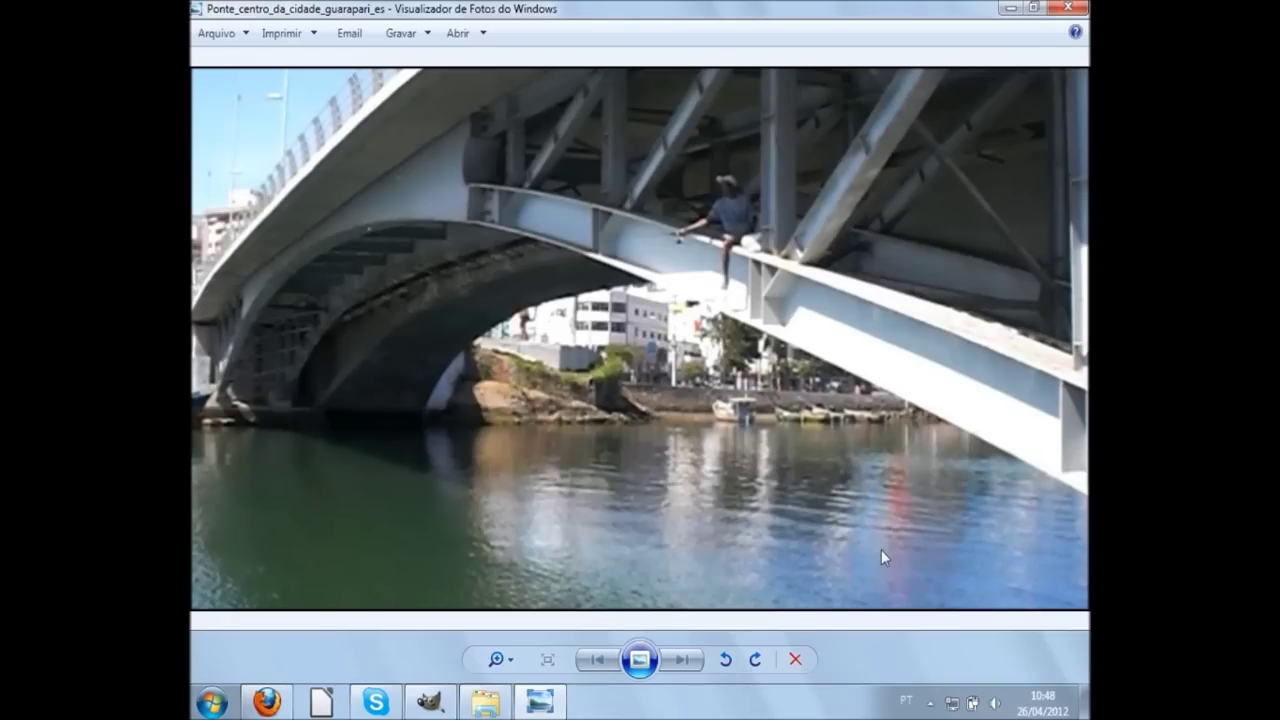
left_click(1068, 8)
Step: Open Ponte_centro_da_cidade_guarapari_es.jpg in GIMP through Arquivo > Abrir
left_click(430, 703)
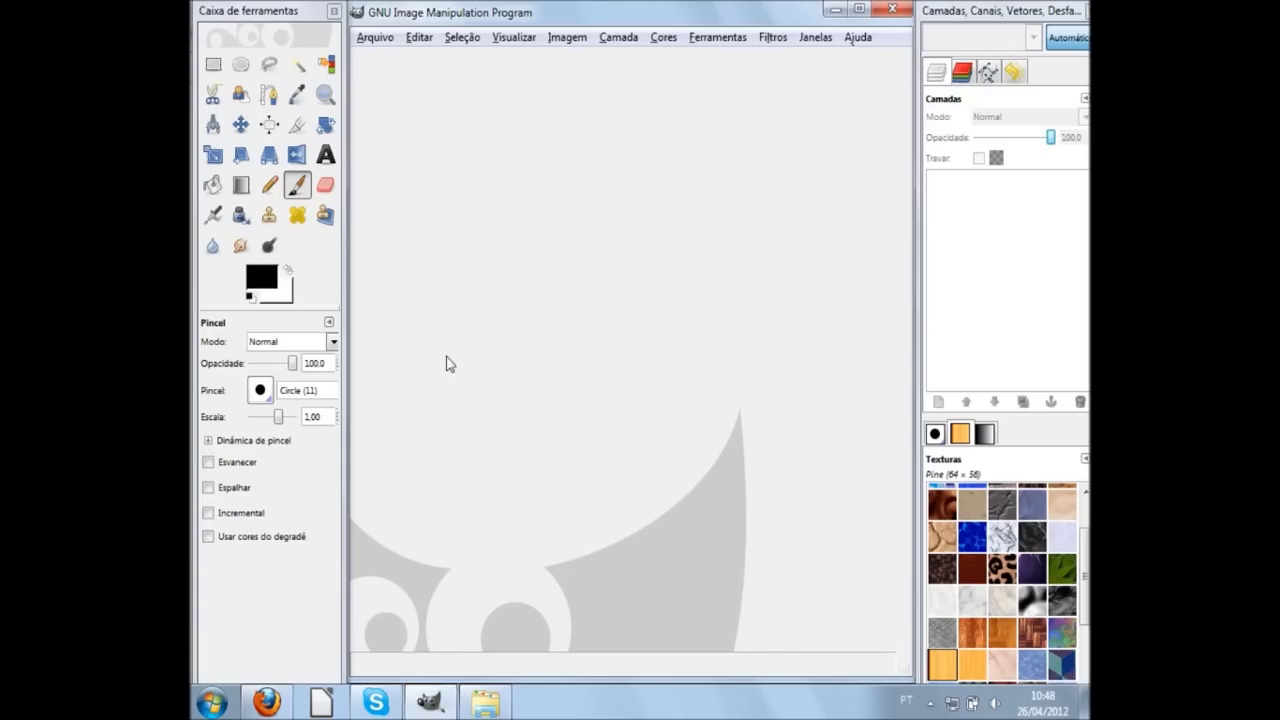
left_click(375, 40)
mouse_move(390, 78)
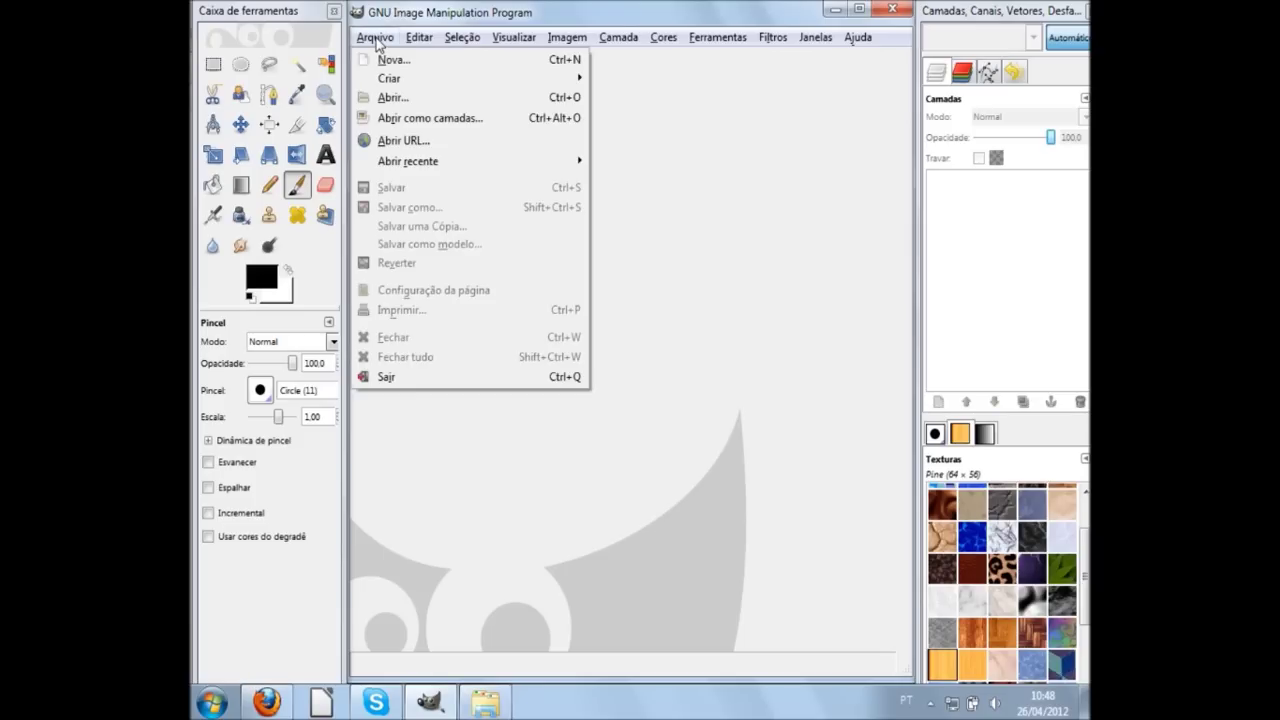
left_click(411, 104)
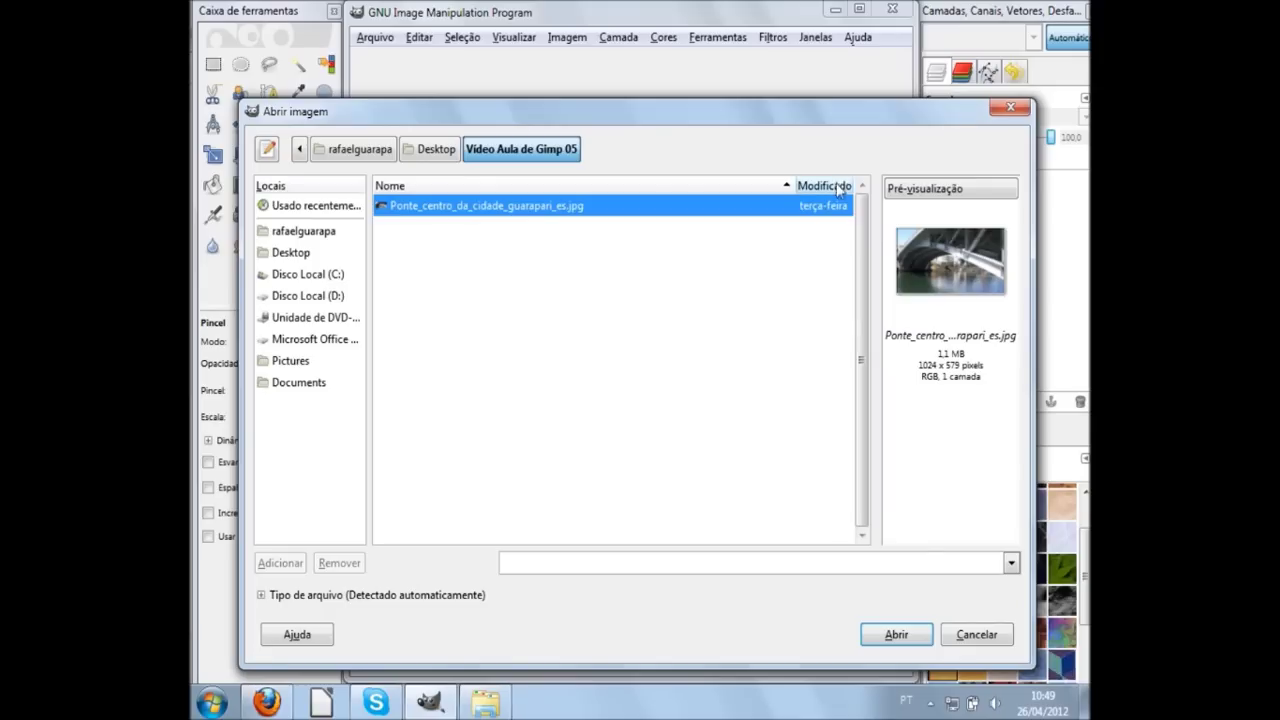
left_click(888, 638)
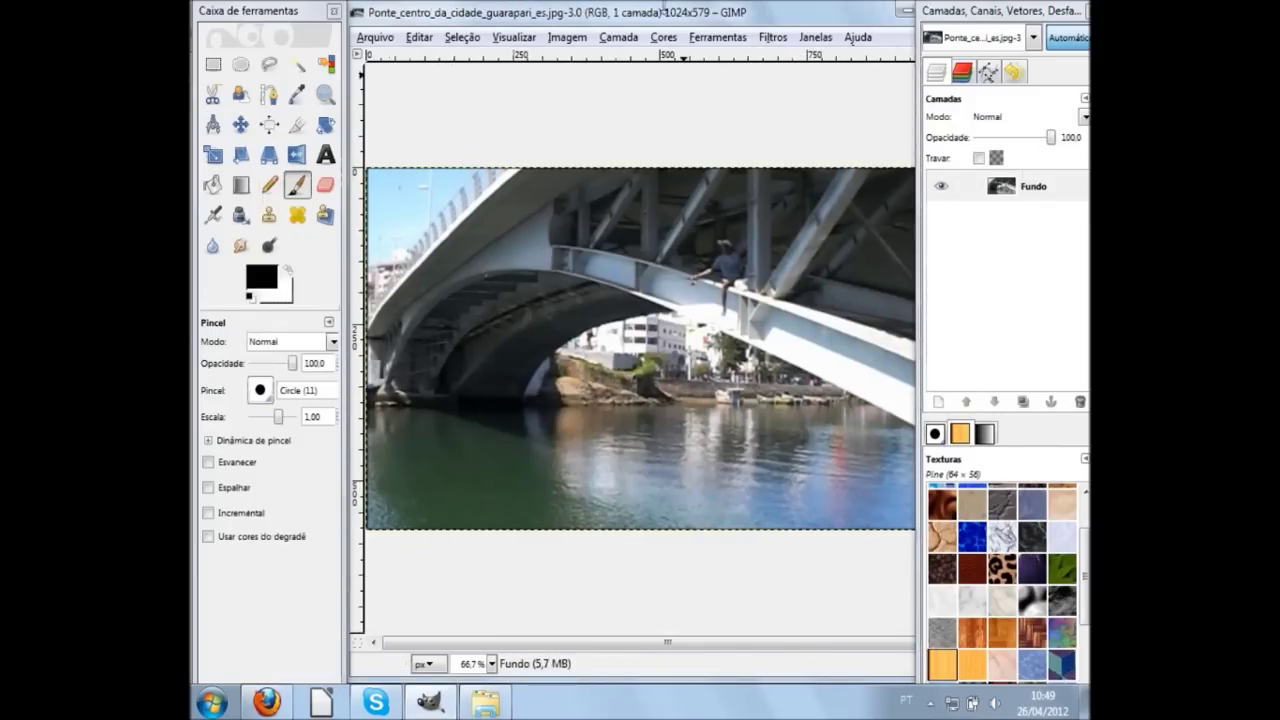
Step: Shift the image window left and select the Text tool
mouse_move(677, 16)
left_mouse_down()
mouse_move(641, 16)
mouse_move(697, 22)
mouse_move(684, 22)
left_mouse_up()
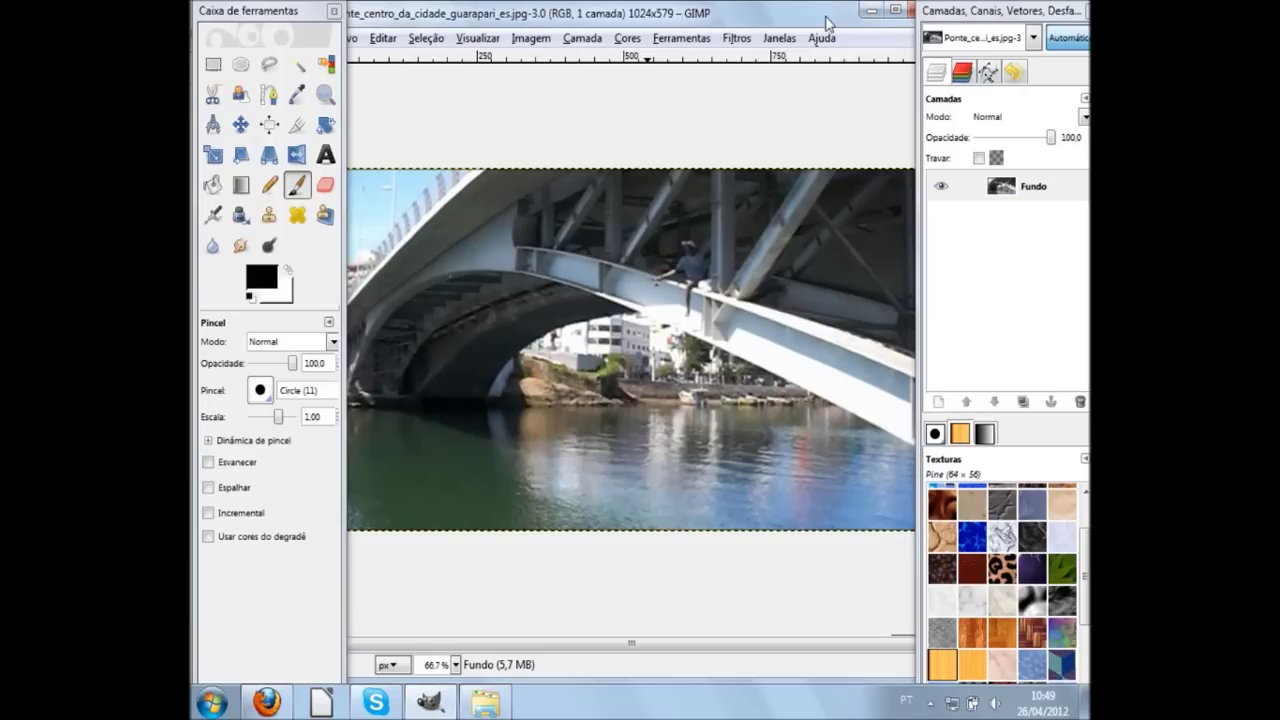
left_click_drag(834, 22, 814, 22)
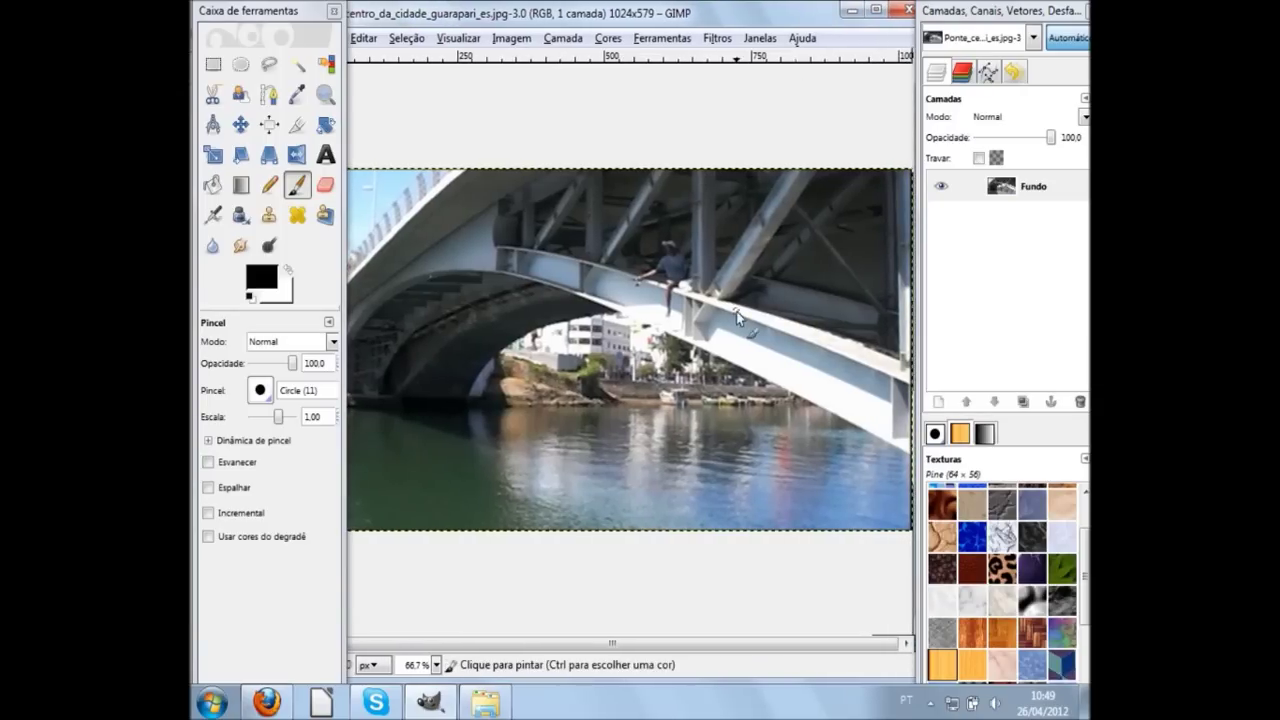
key("ctrl")
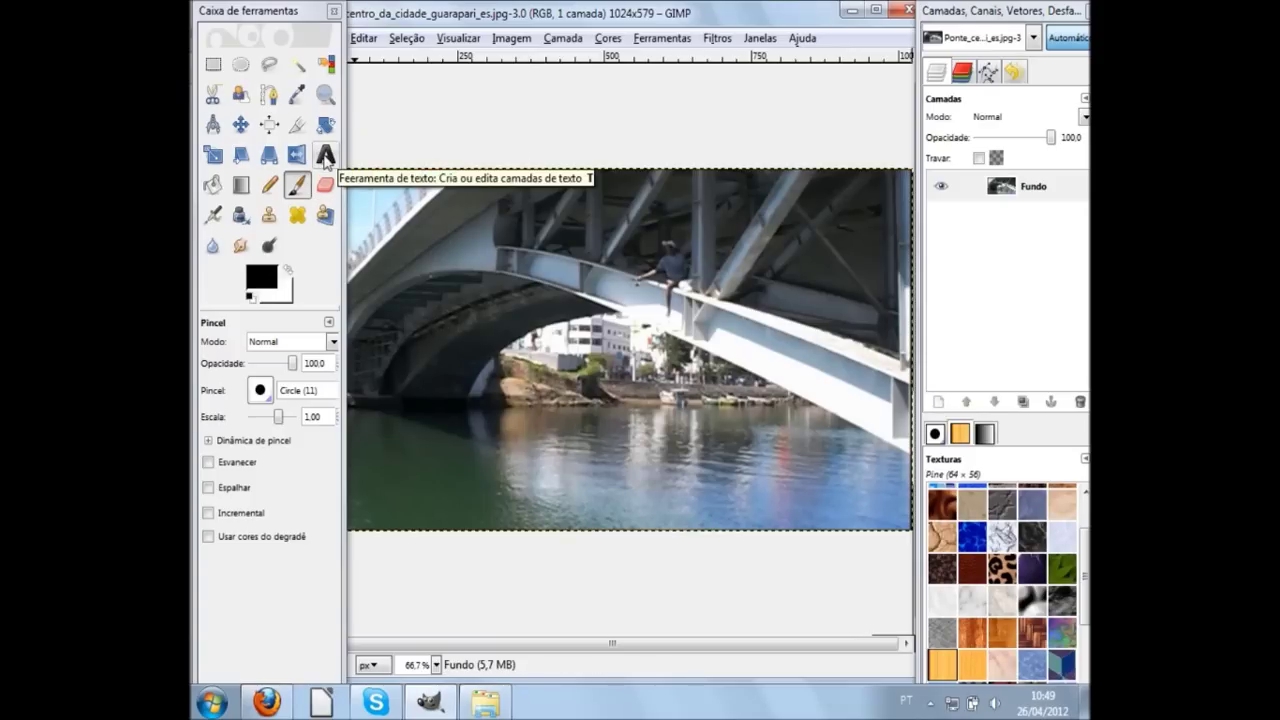
left_click(325, 156)
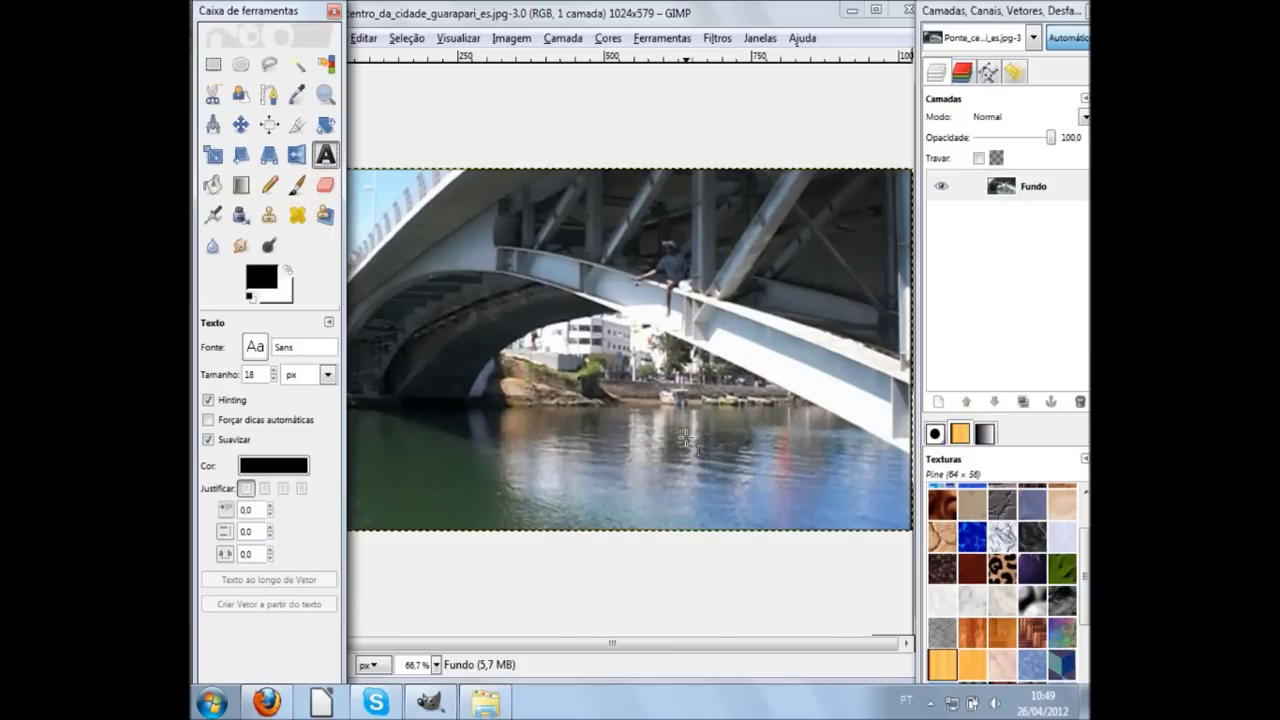
left_click(647, 437)
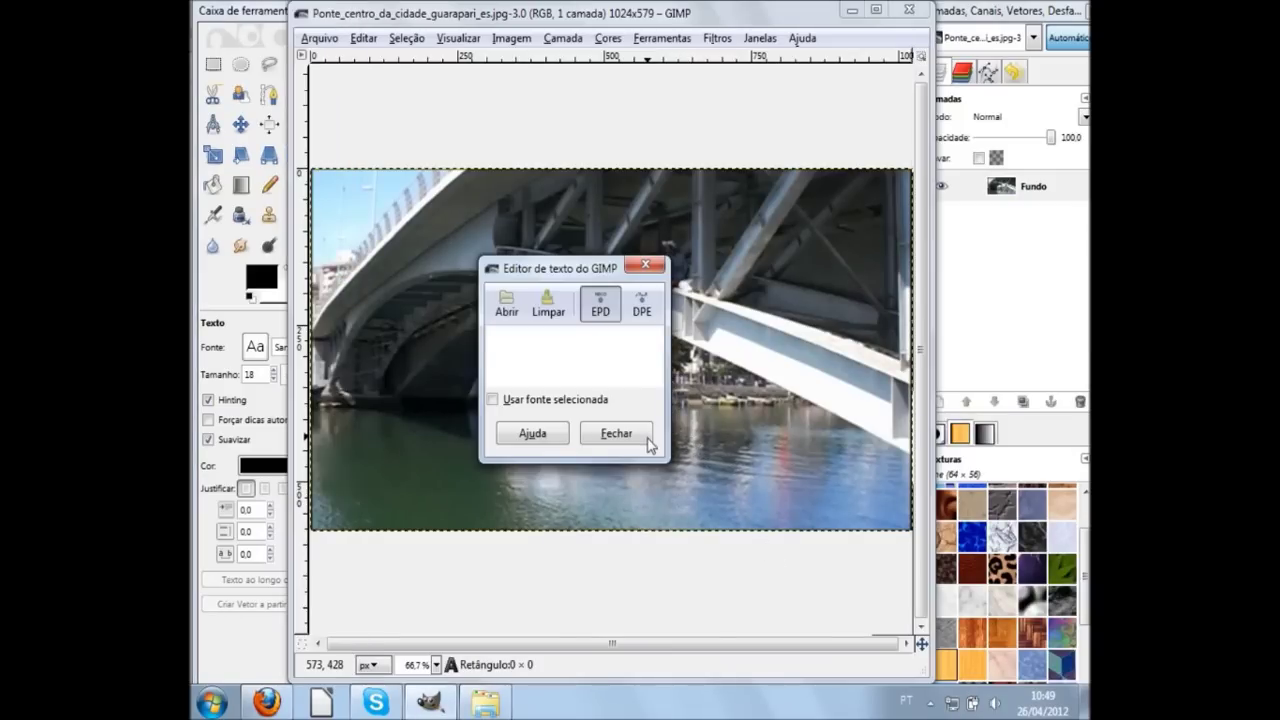
mouse_move(560, 268)
left_mouse_down()
mouse_move(478, 205)
mouse_move(442, 269)
left_mouse_up()
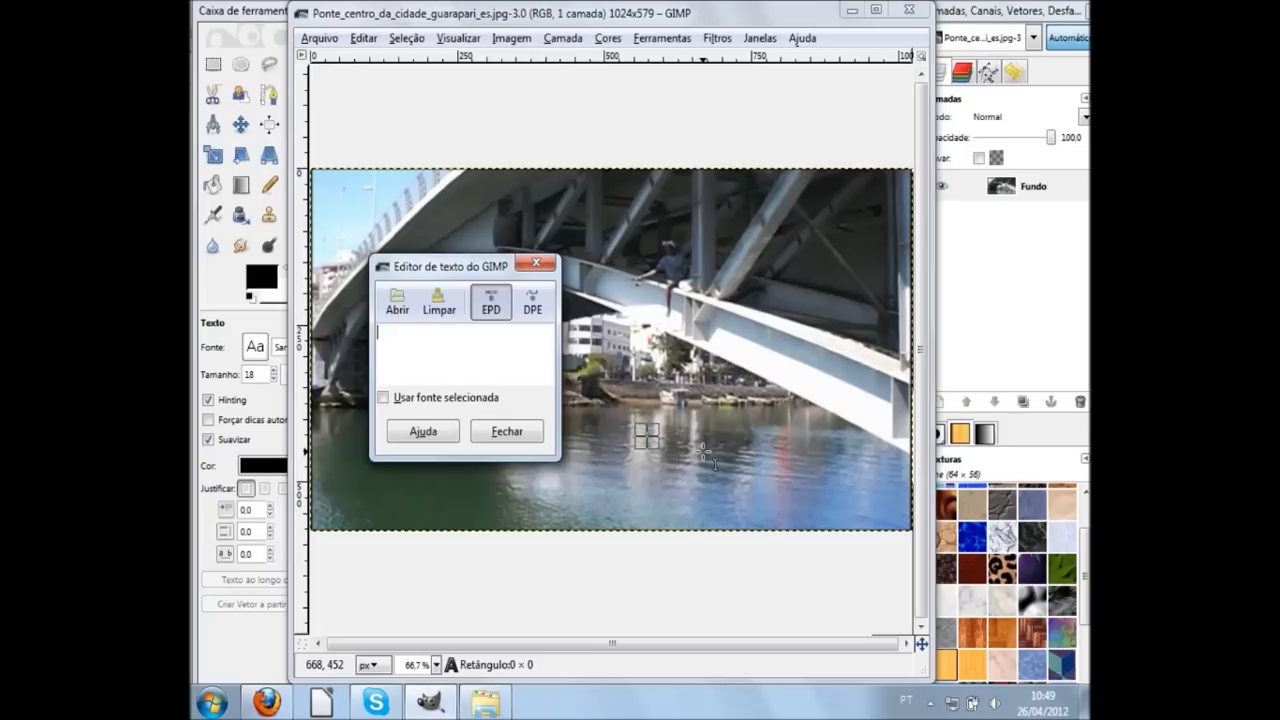
type("guara")
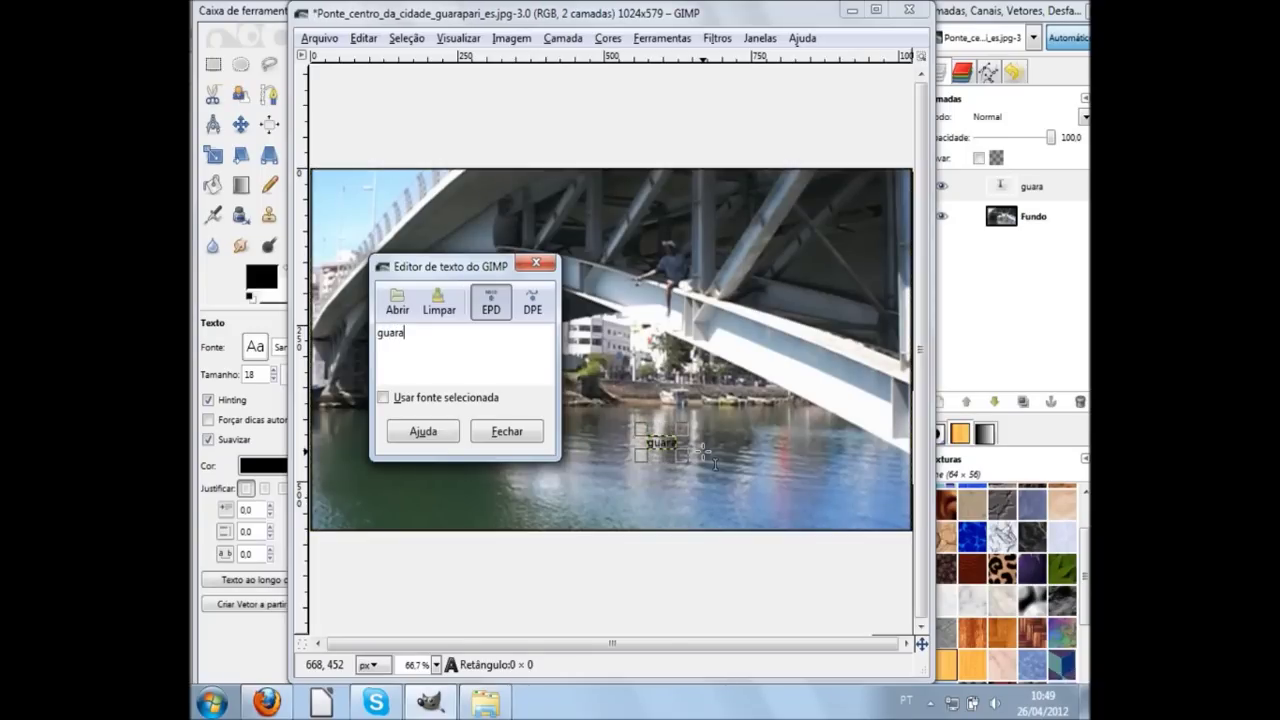
key("ctrl+a")
type("www.guarapa.com.br")
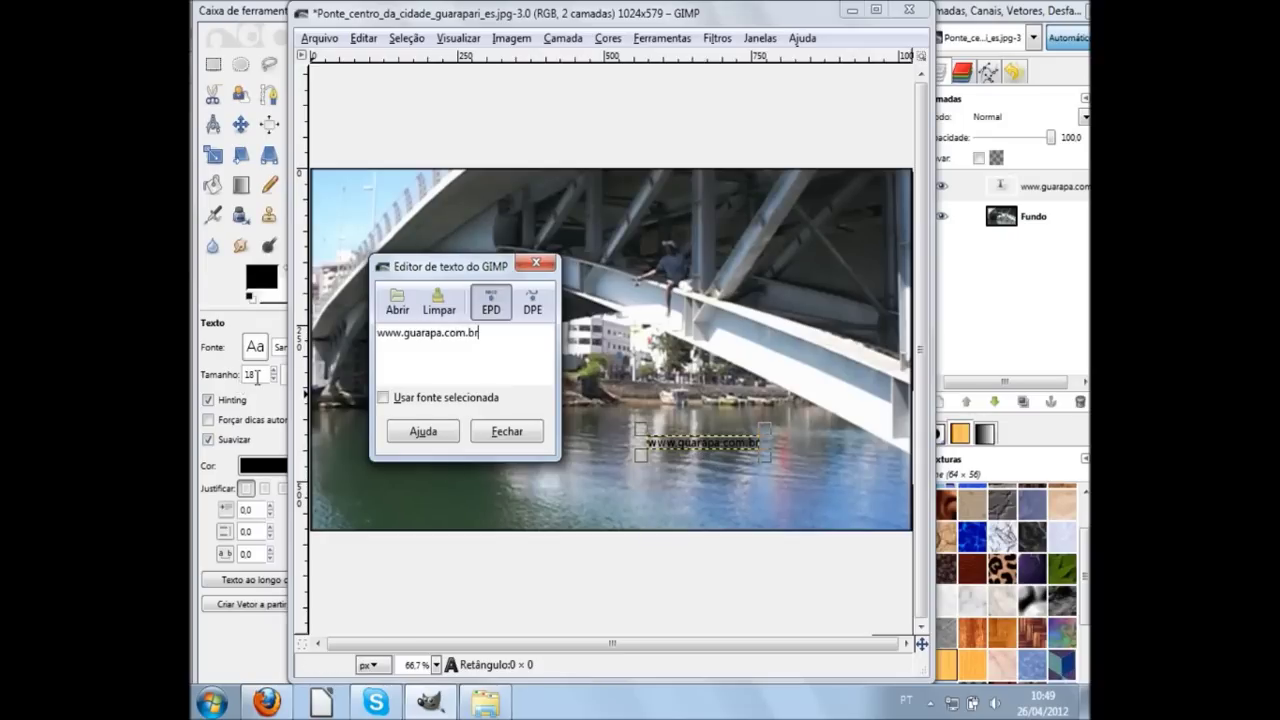
Step: Set the watermark text to 60 px in Segoe UI Bold
left_click(266, 374)
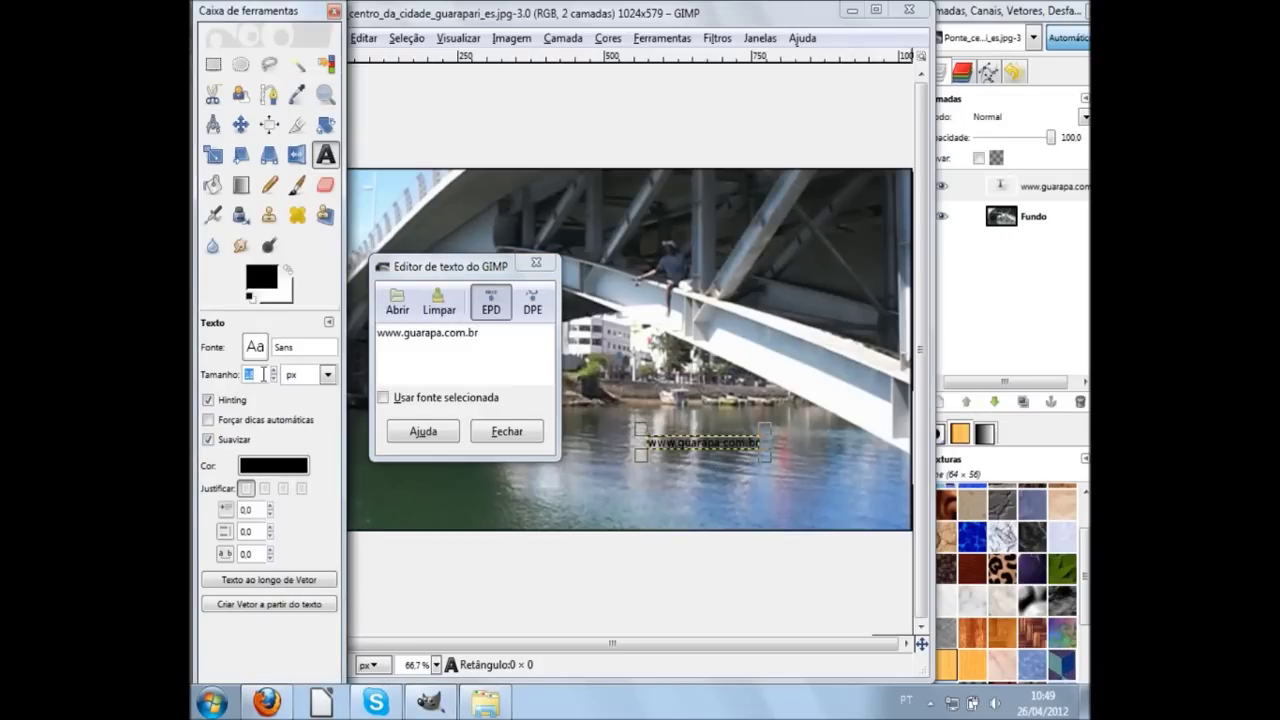
type("60")
key("Return")
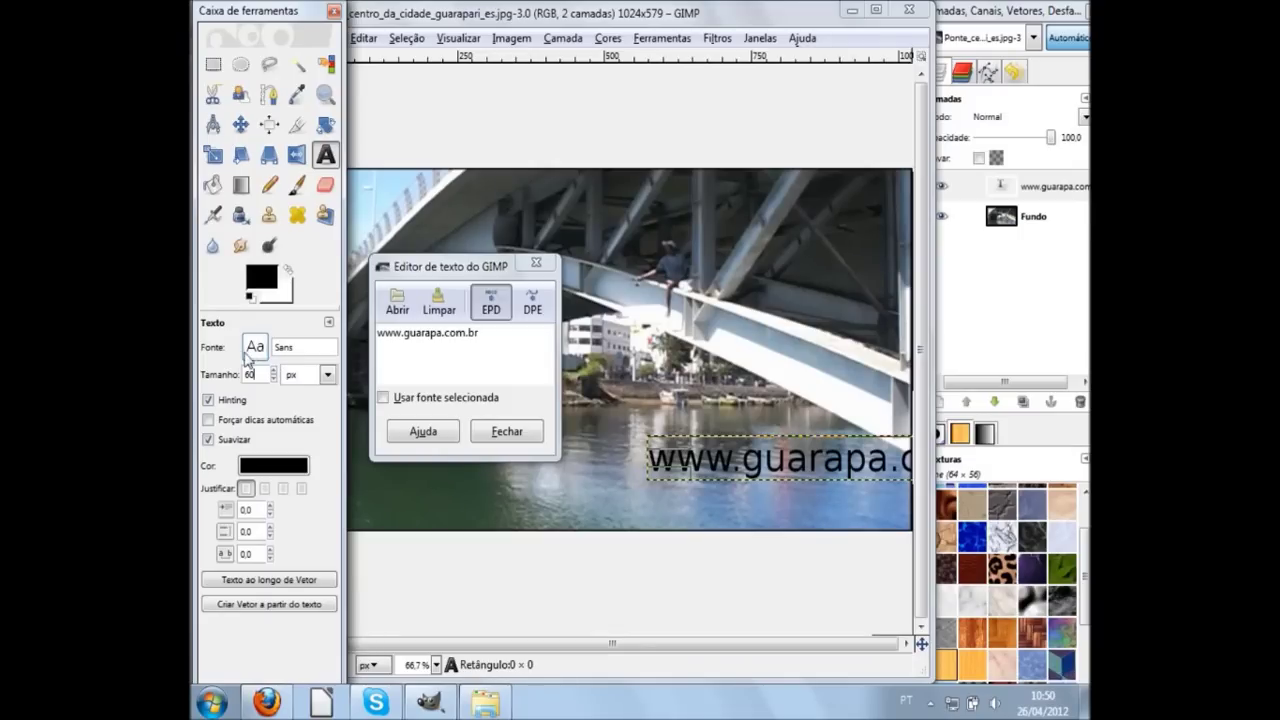
left_click(256, 347)
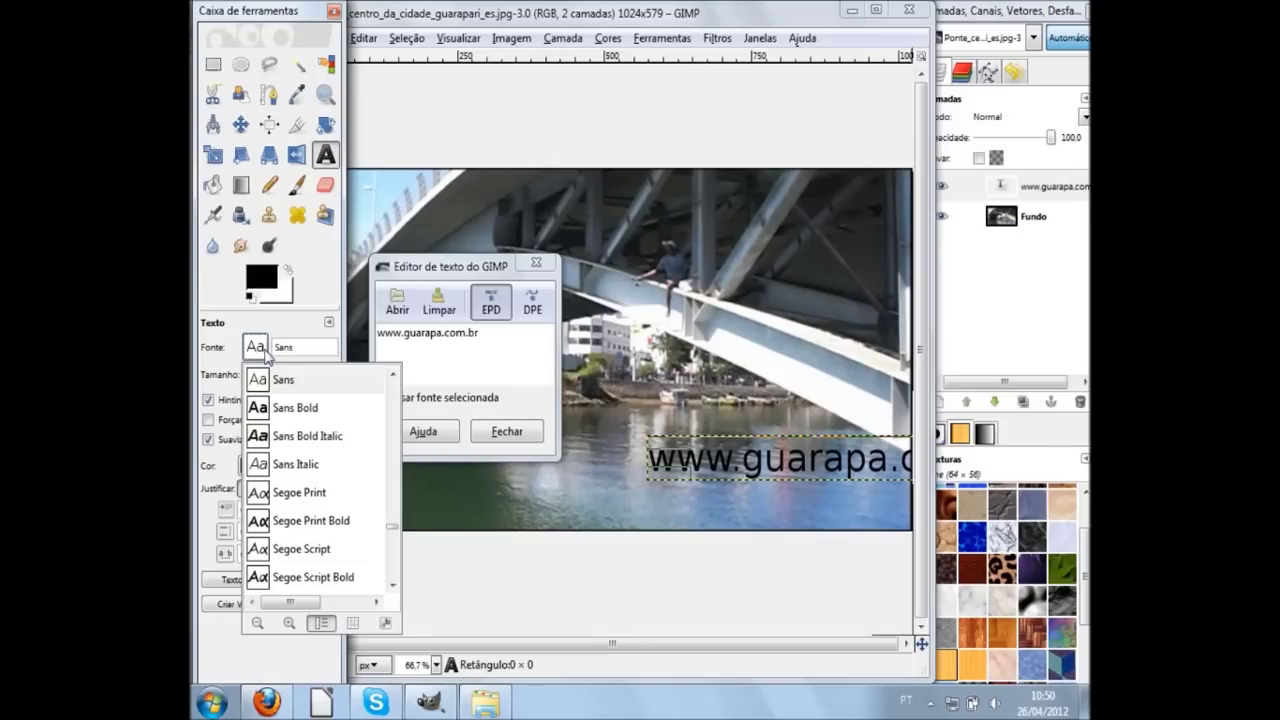
left_click(393, 586)
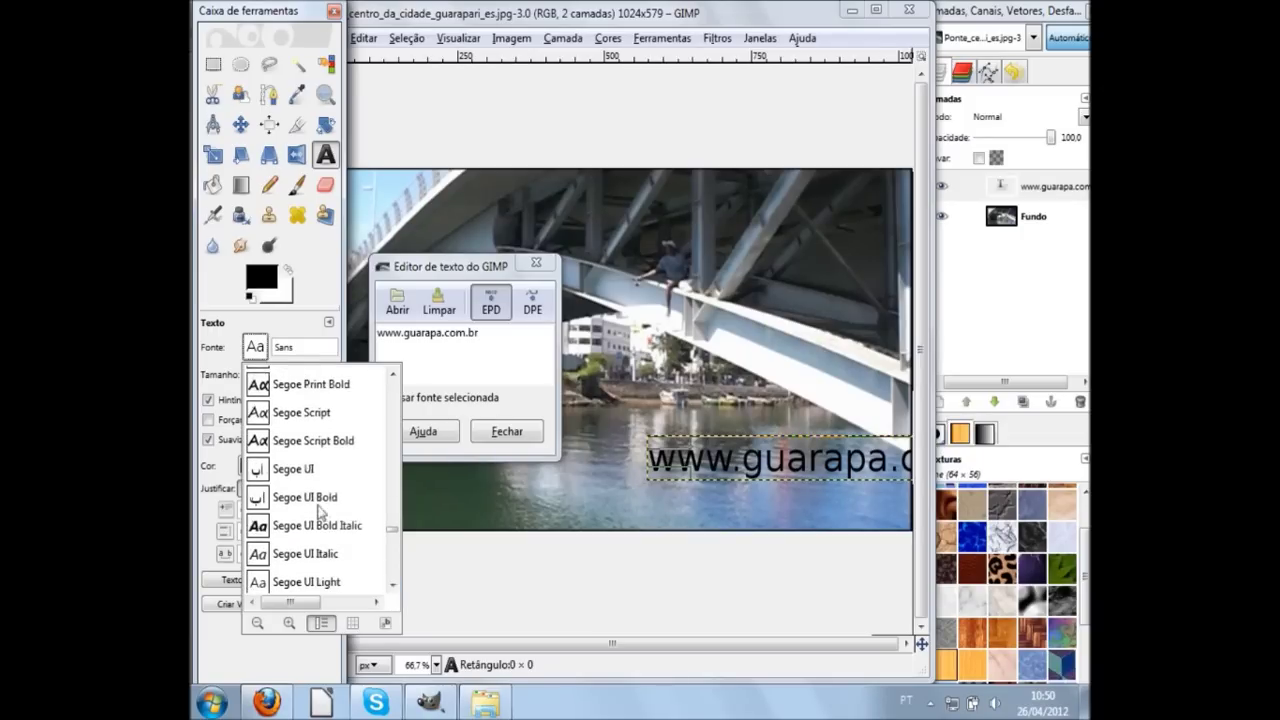
left_click(307, 505)
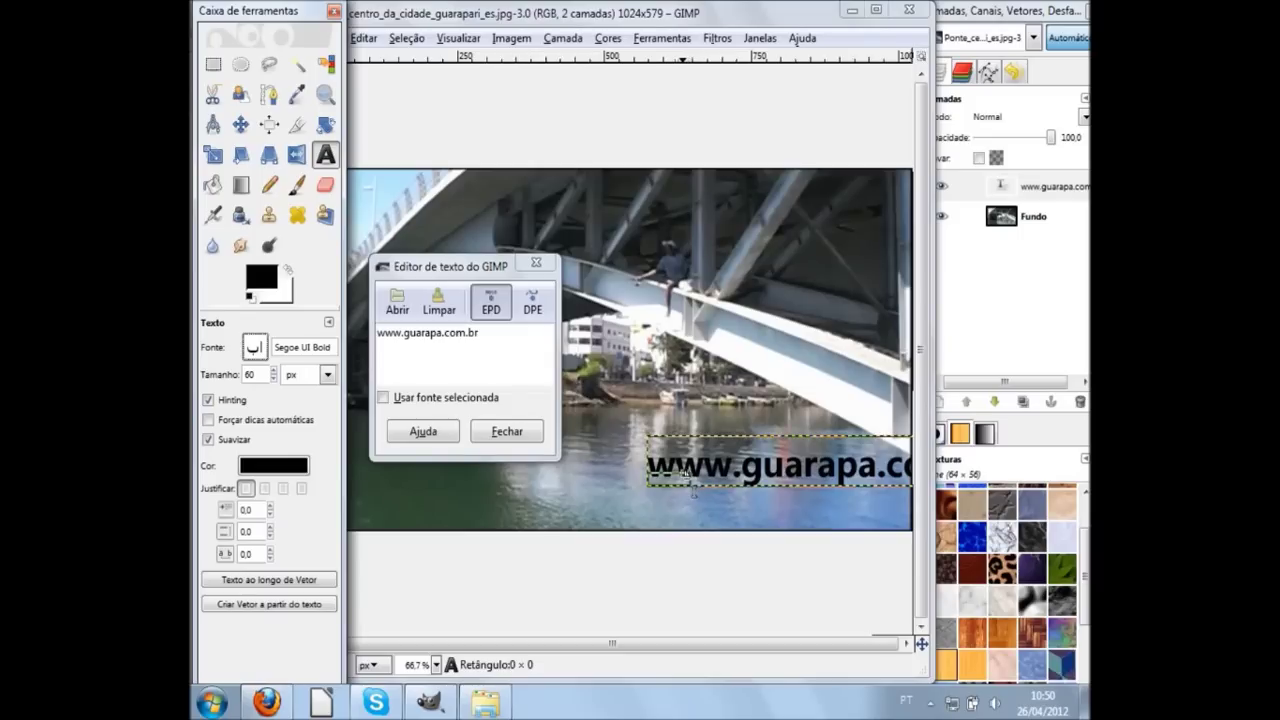
Step: Close the text editor and move the URL text into the bottom-right corner
left_click(508, 432)
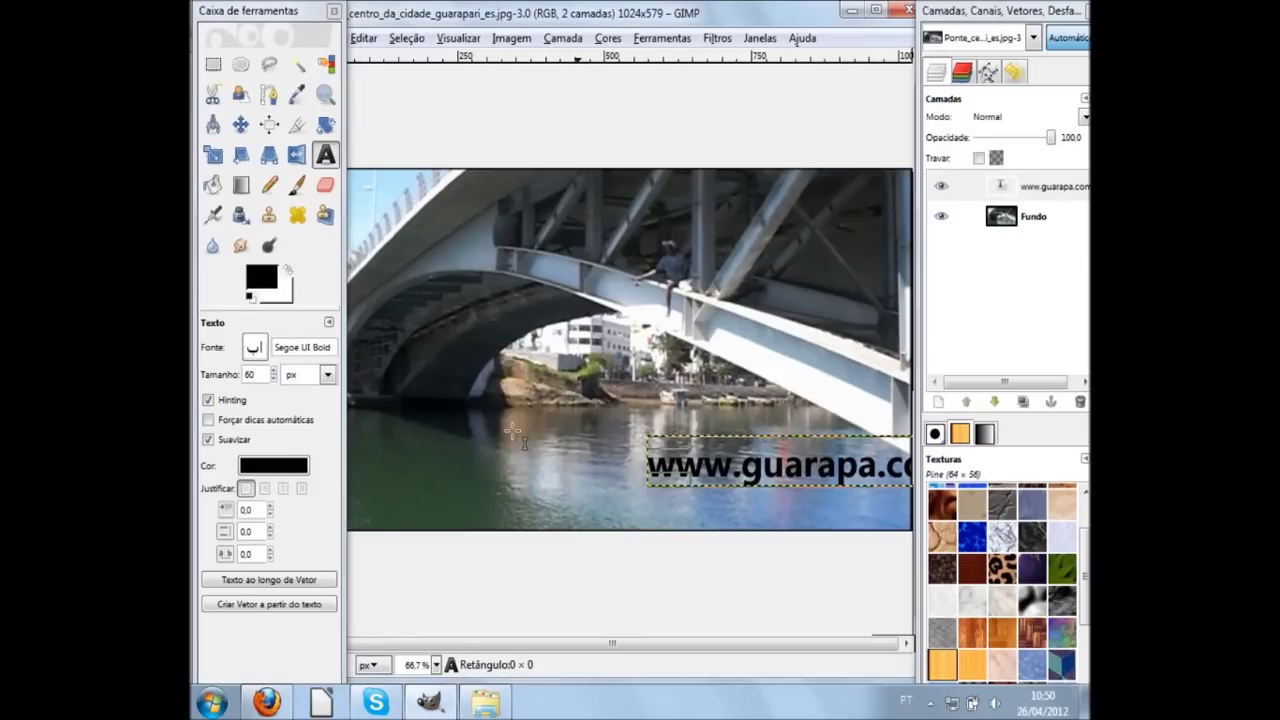
left_click(240, 124)
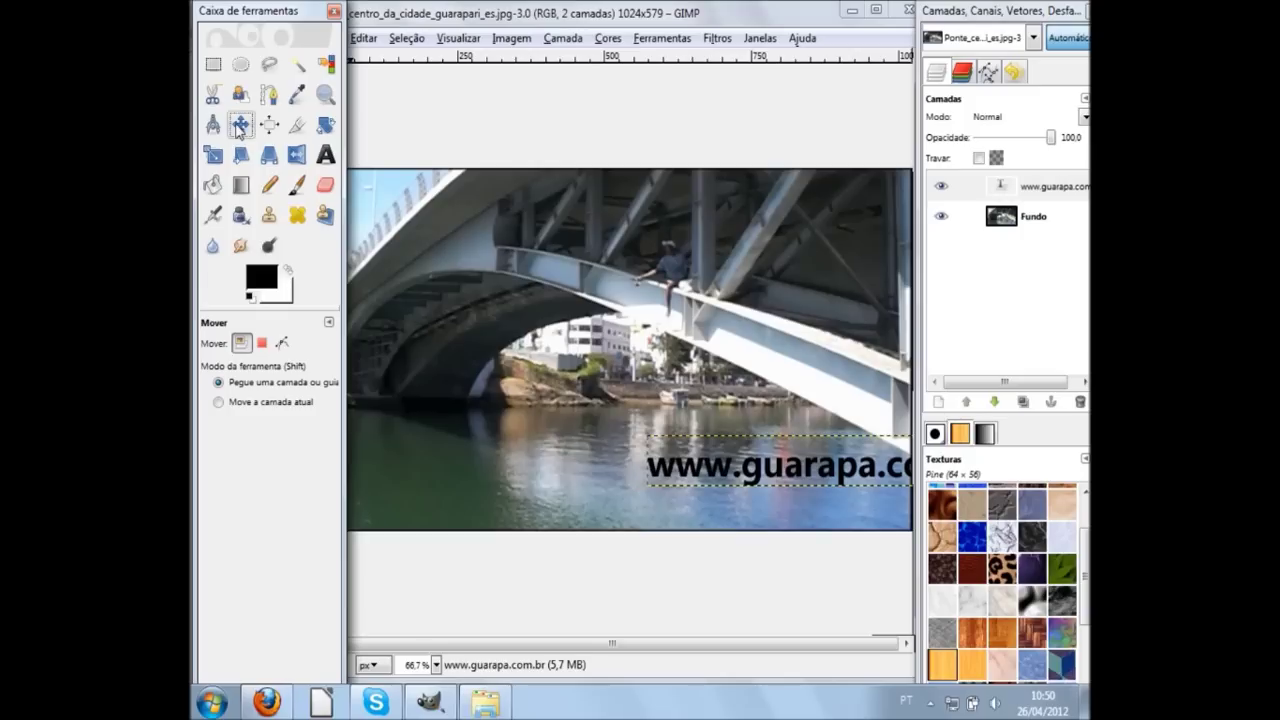
left_click(325, 155)
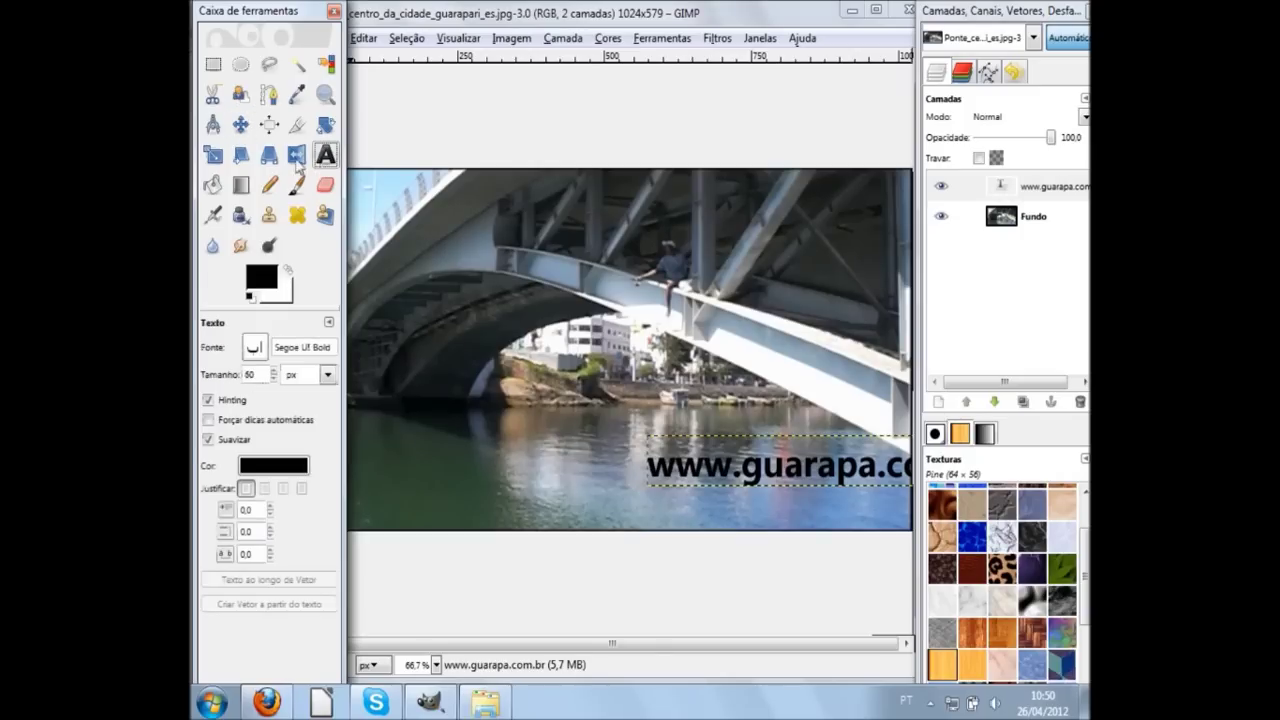
left_click(241, 126)
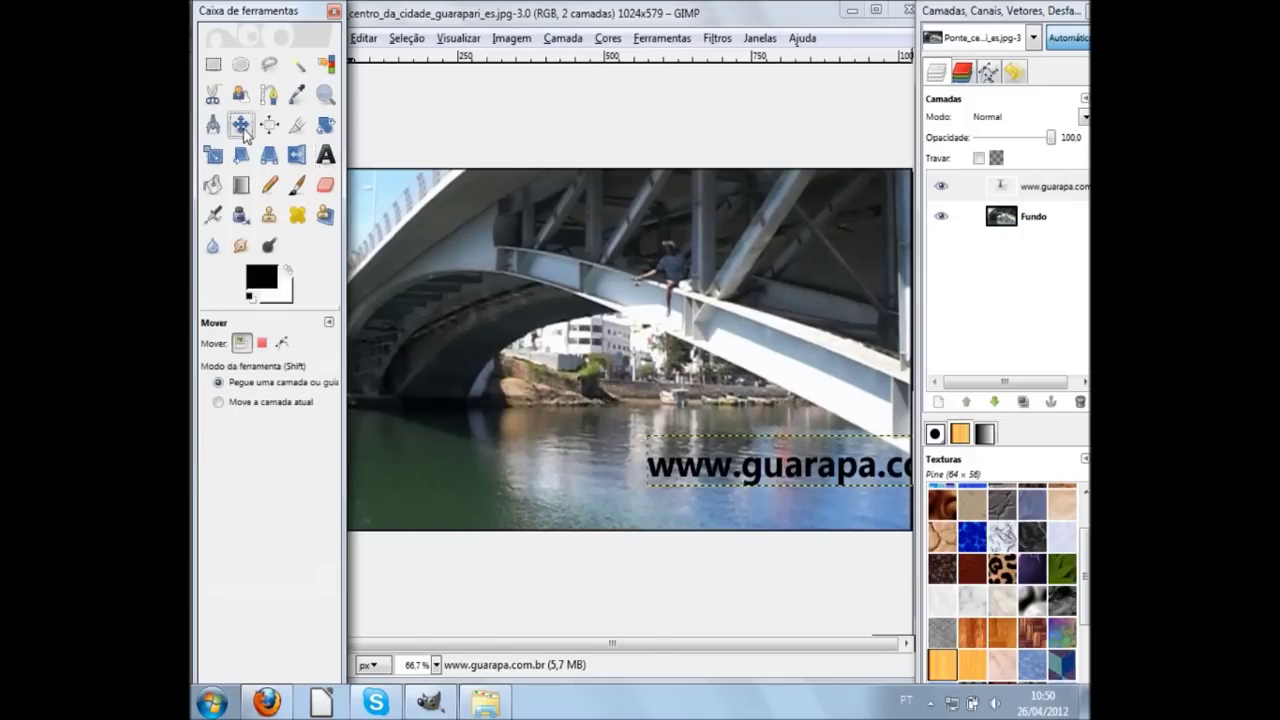
left_click(763, 478)
key("Left")
key("Left")
key("Left")
key("Left")
key("Left")
key("Left")
key("Left")
key("Left")
key("Left")
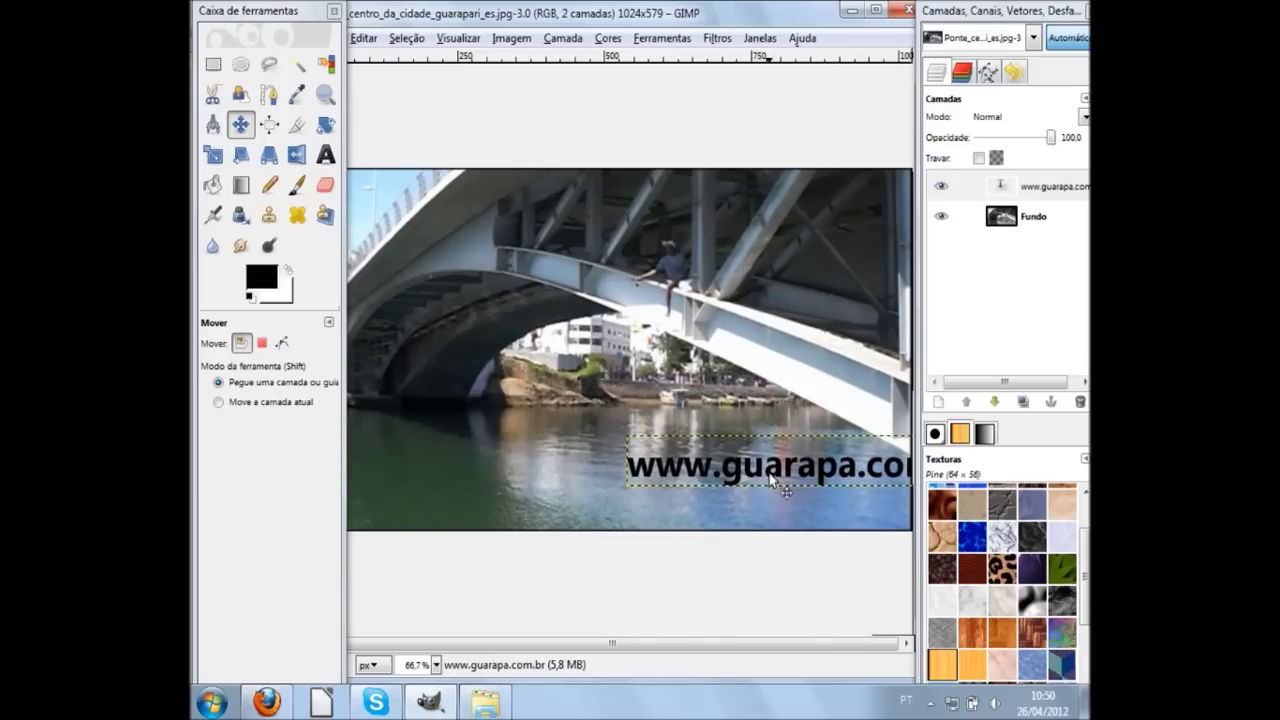
mouse_move(738, 470)
left_mouse_down()
mouse_move(644, 504)
mouse_move(680, 510)
mouse_move(664, 516)
left_mouse_up()
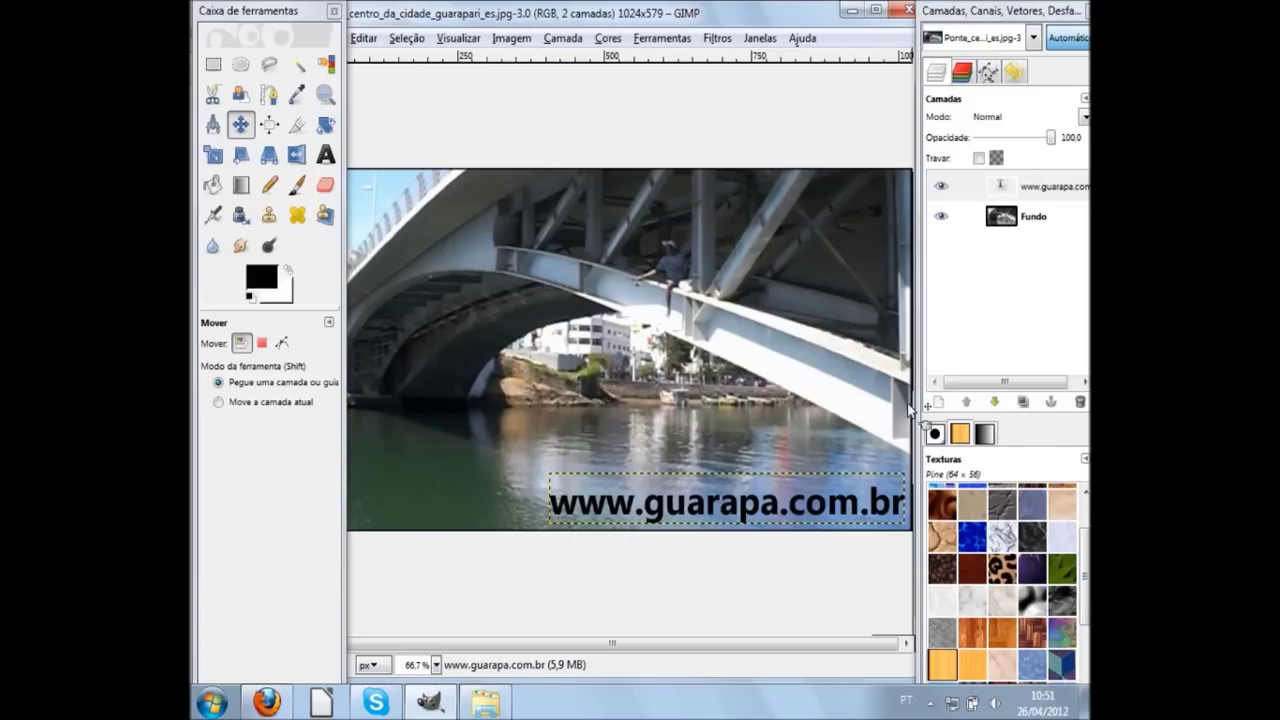
left_click(1005, 222)
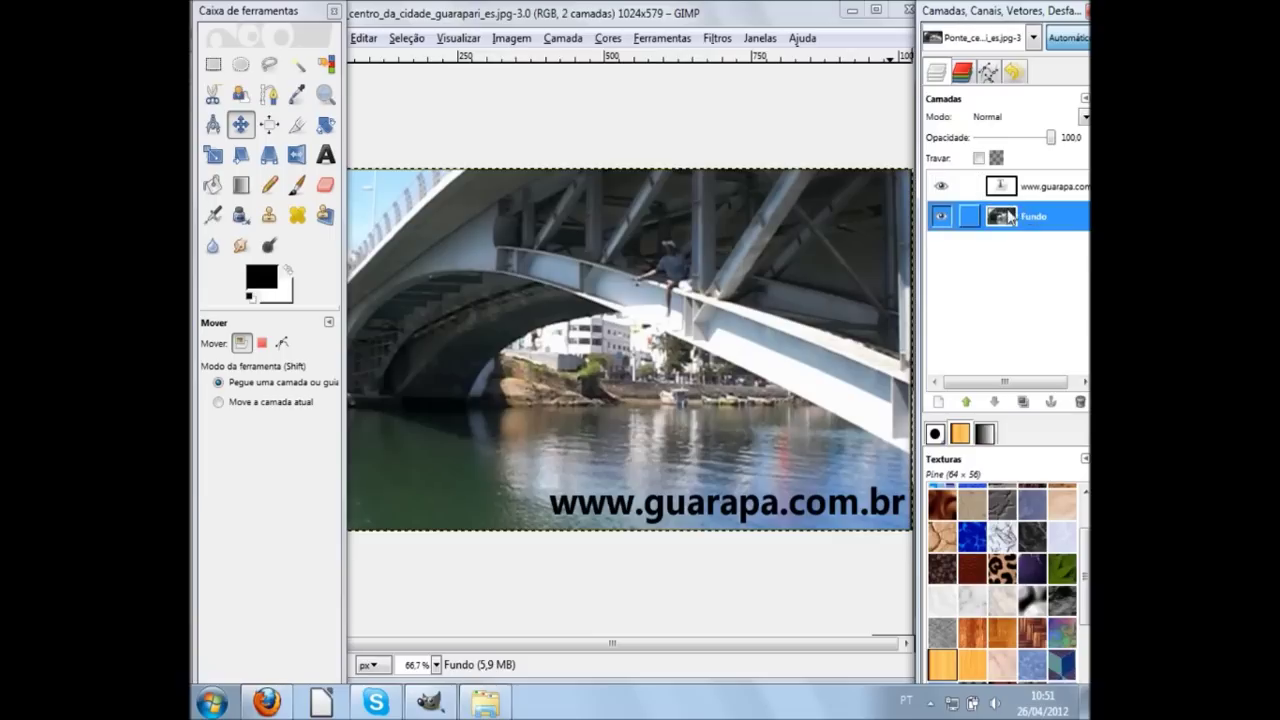
left_click(1001, 186)
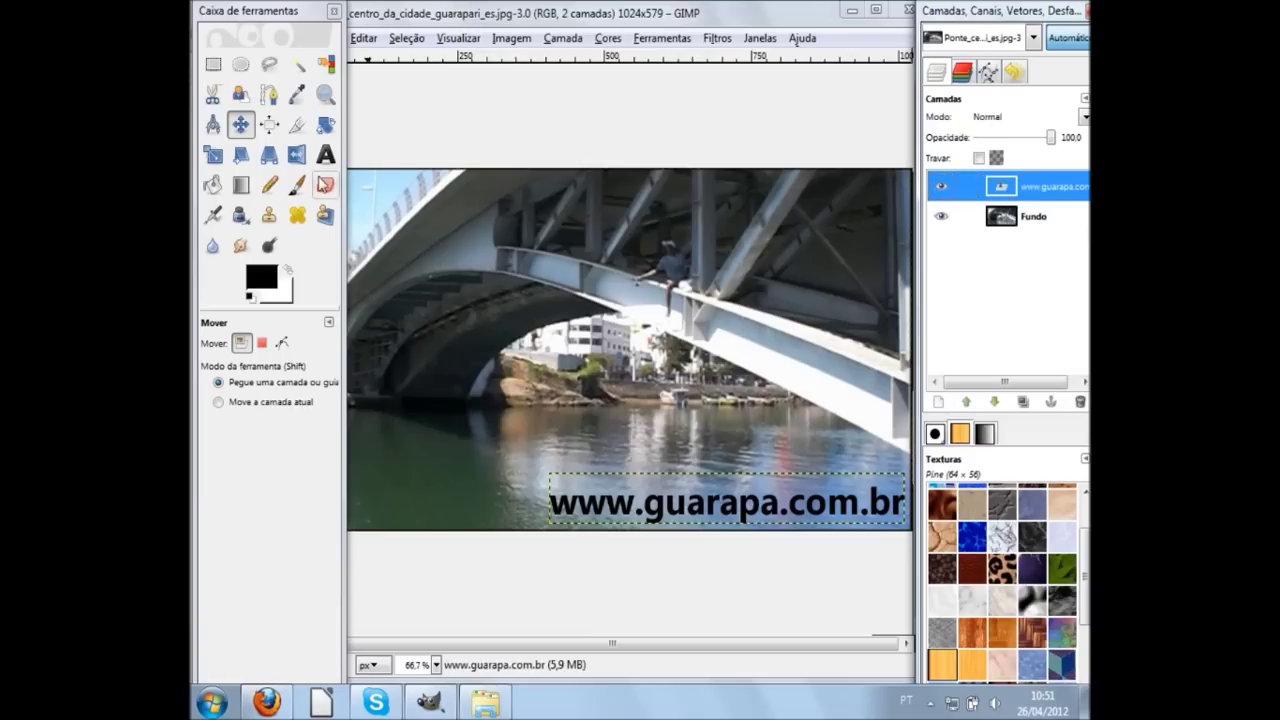
right_click(1010, 188)
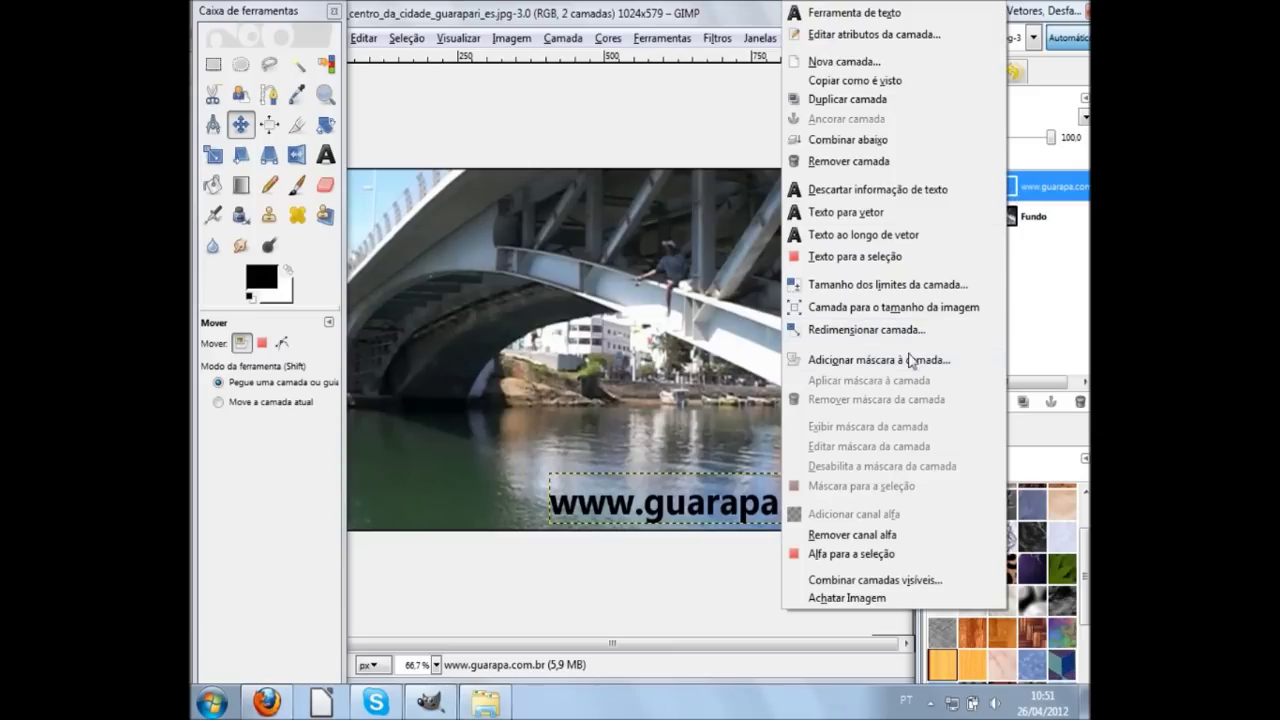
left_click(882, 162)
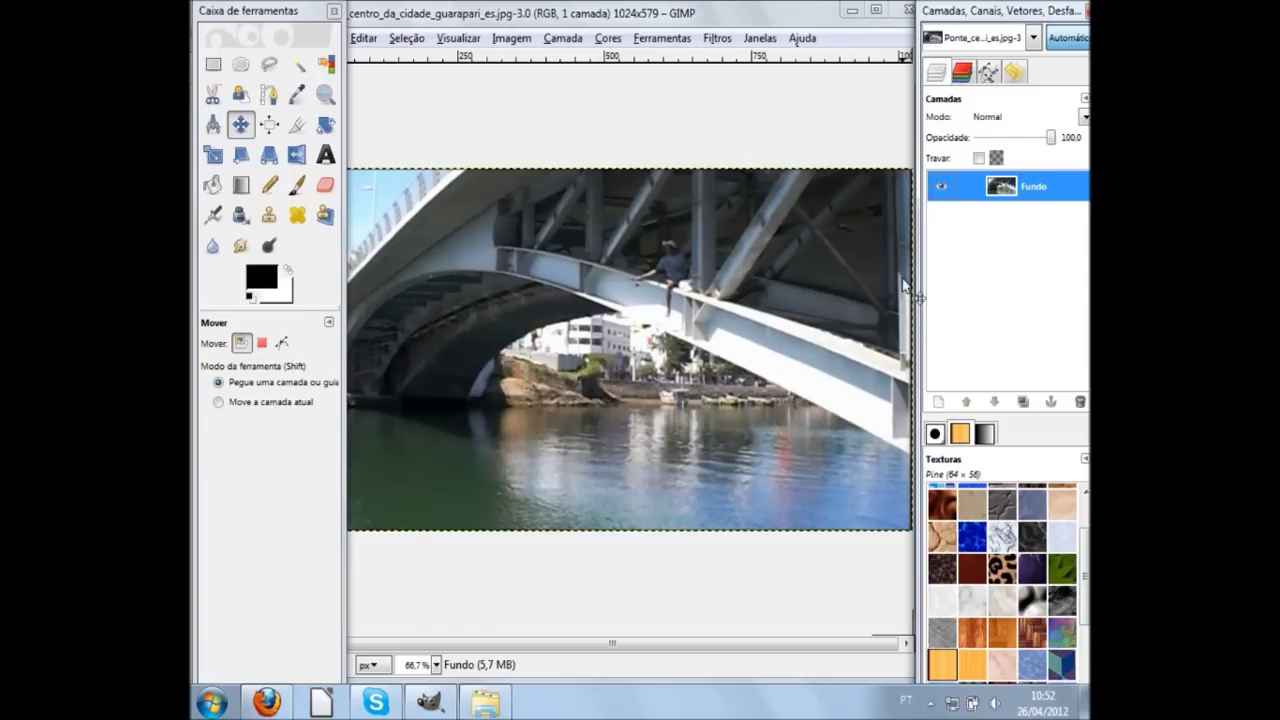
Step: Undo the deletion to restore the text layer above Fundo
left_click(957, 245)
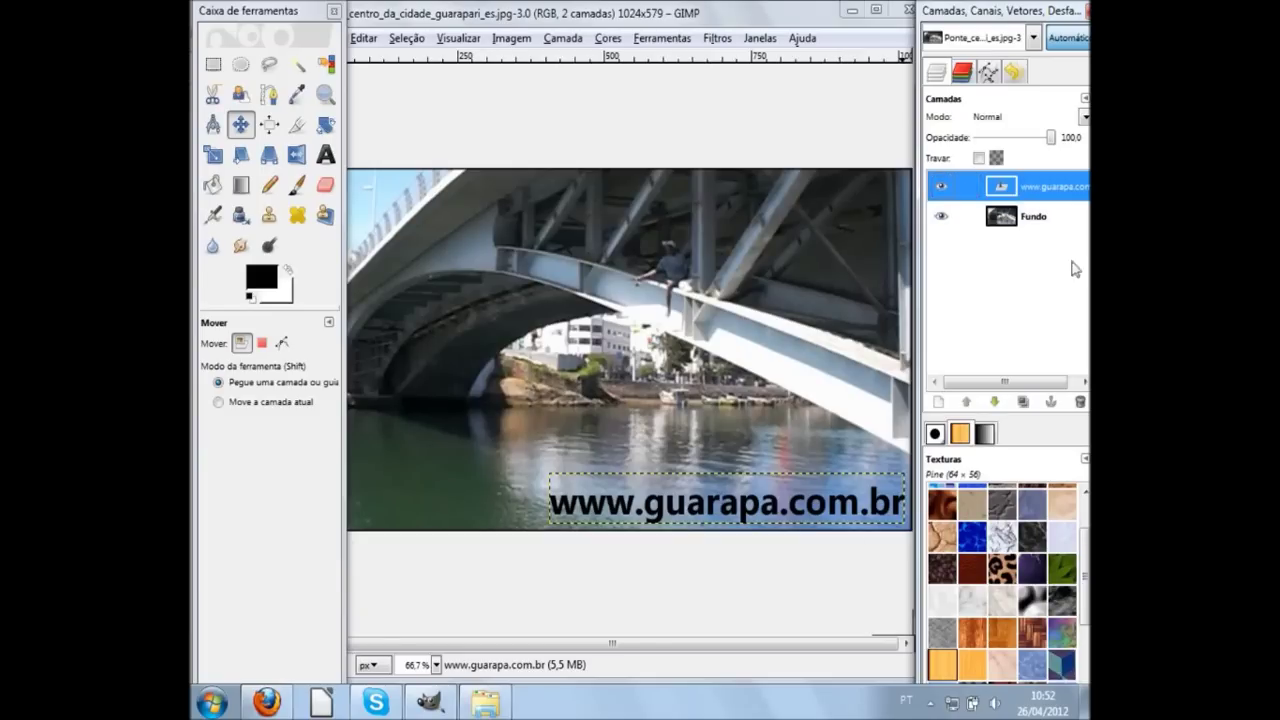
right_click(1004, 191)
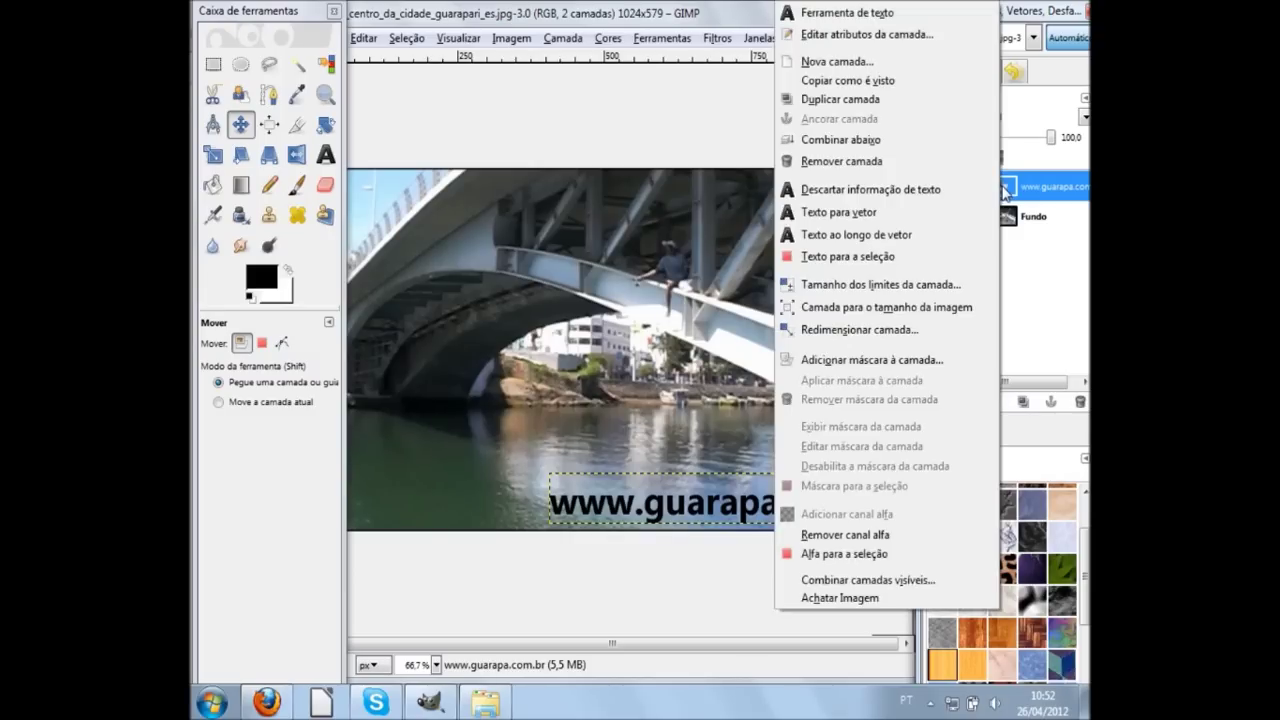
left_click(823, 258)
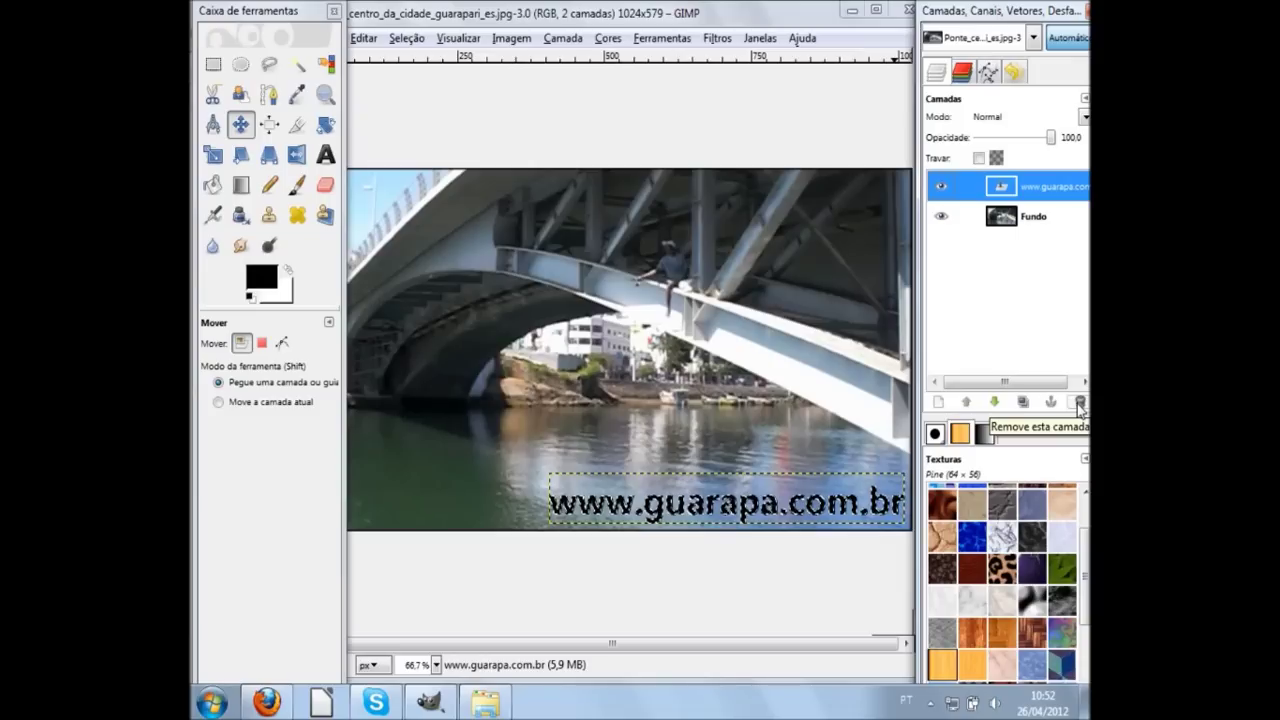
right_click(995, 186)
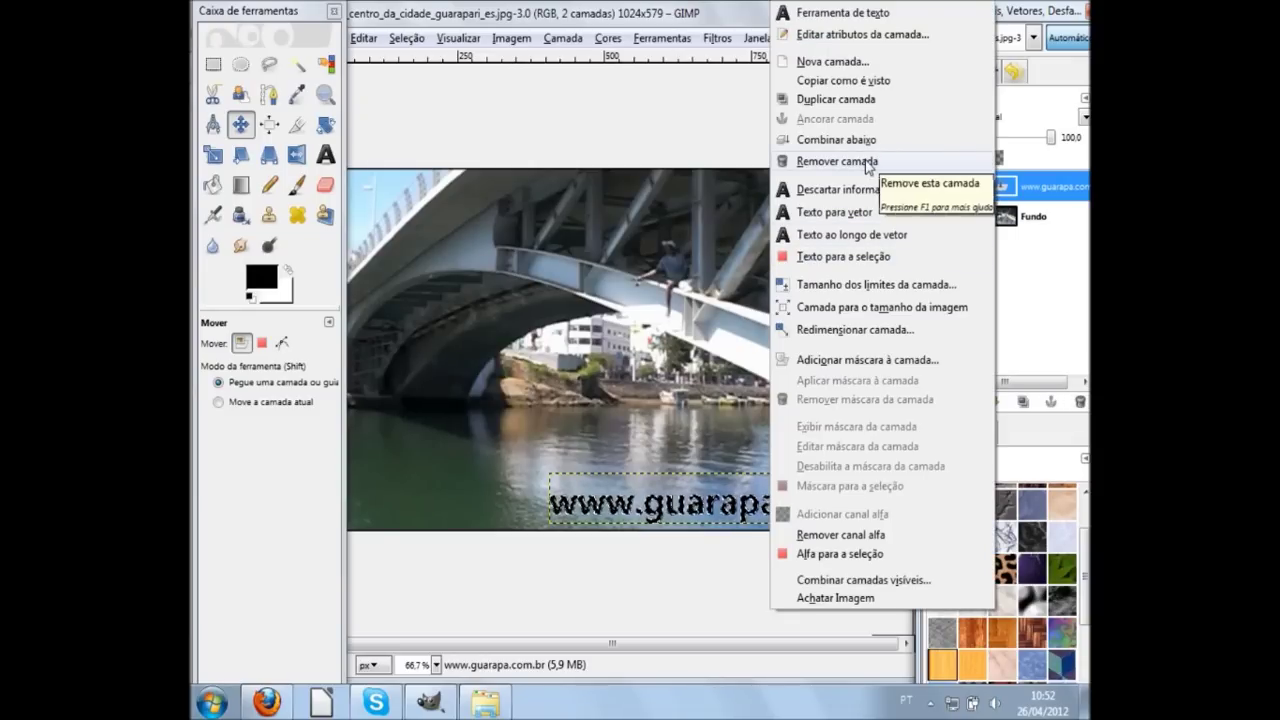
key("Escape")
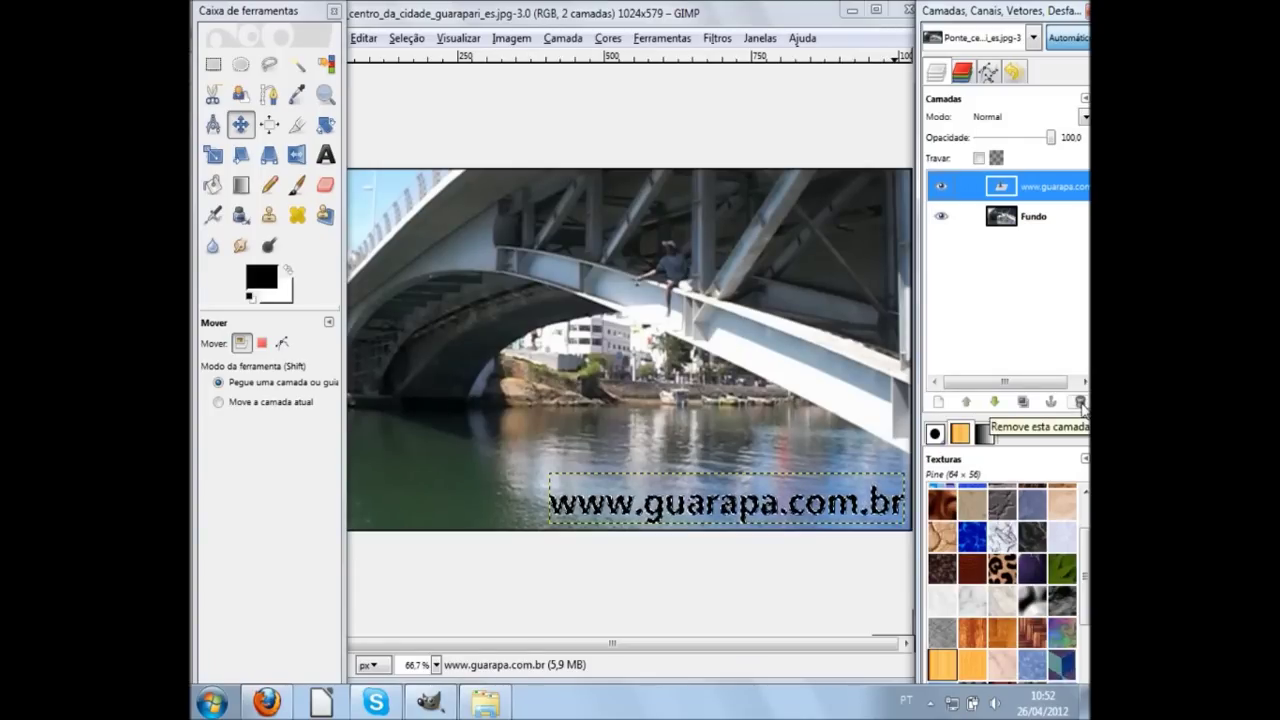
right_click(1001, 187)
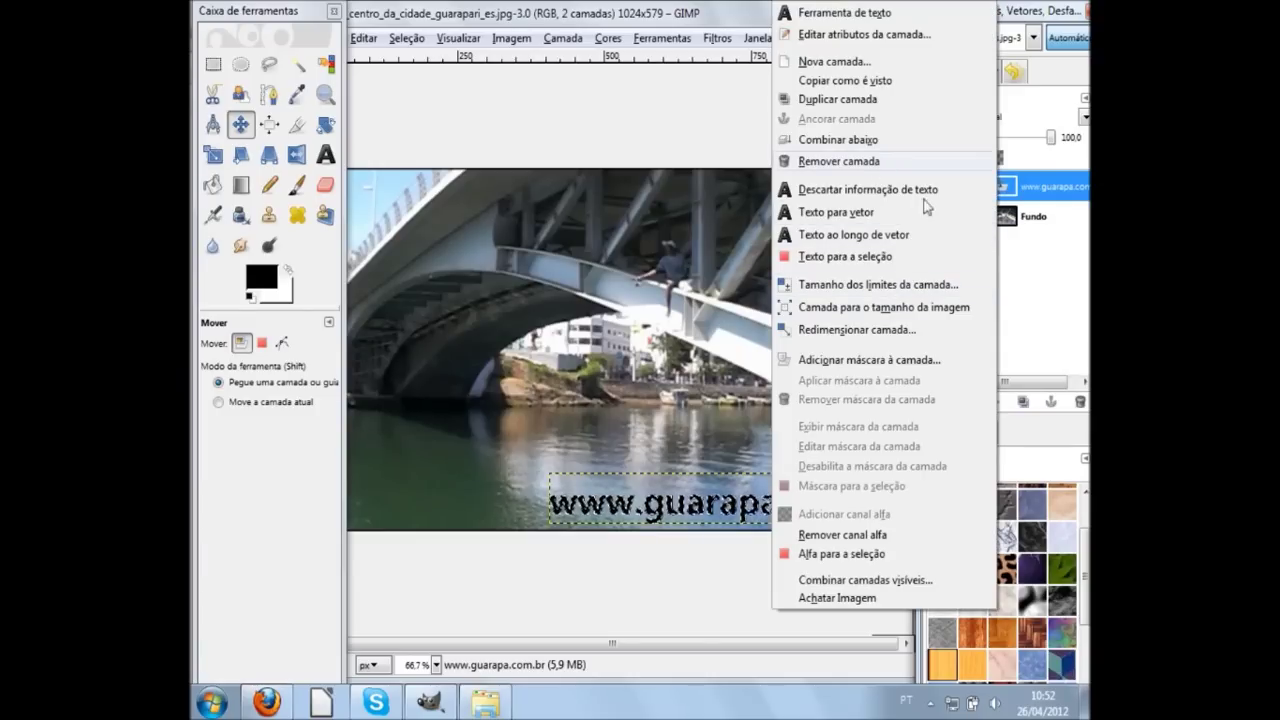
key("Escape")
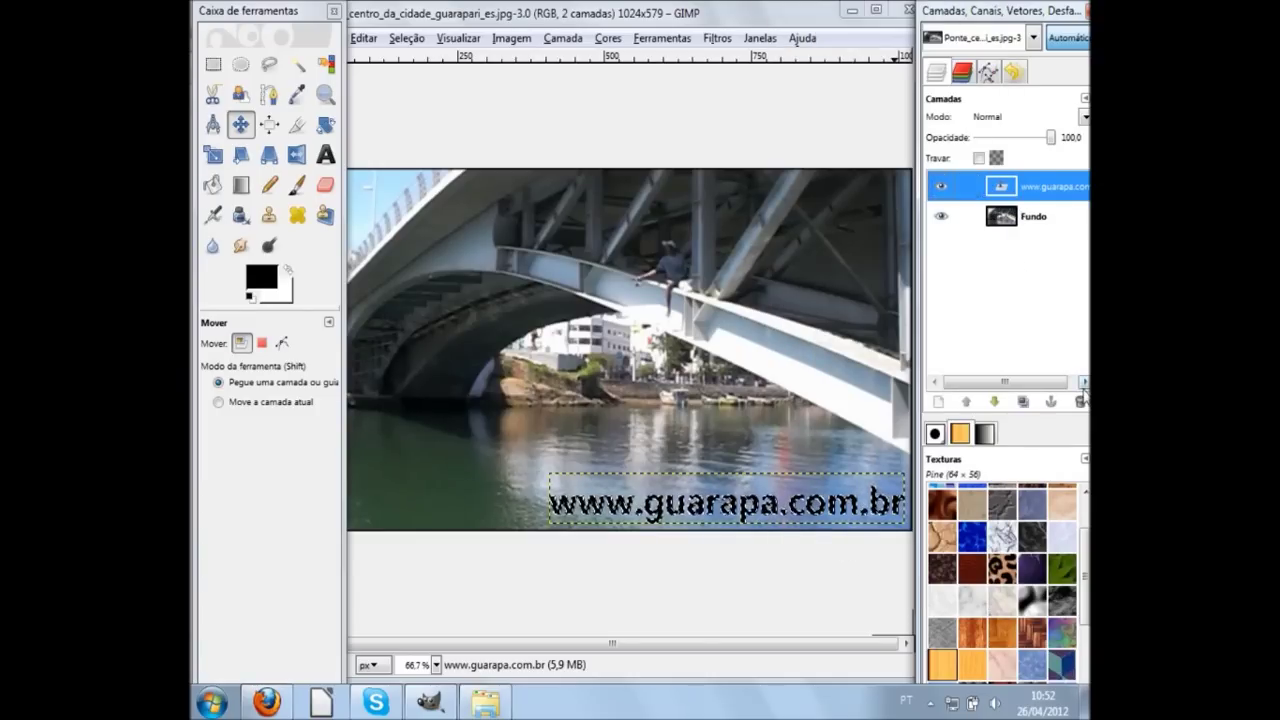
left_click(1080, 401)
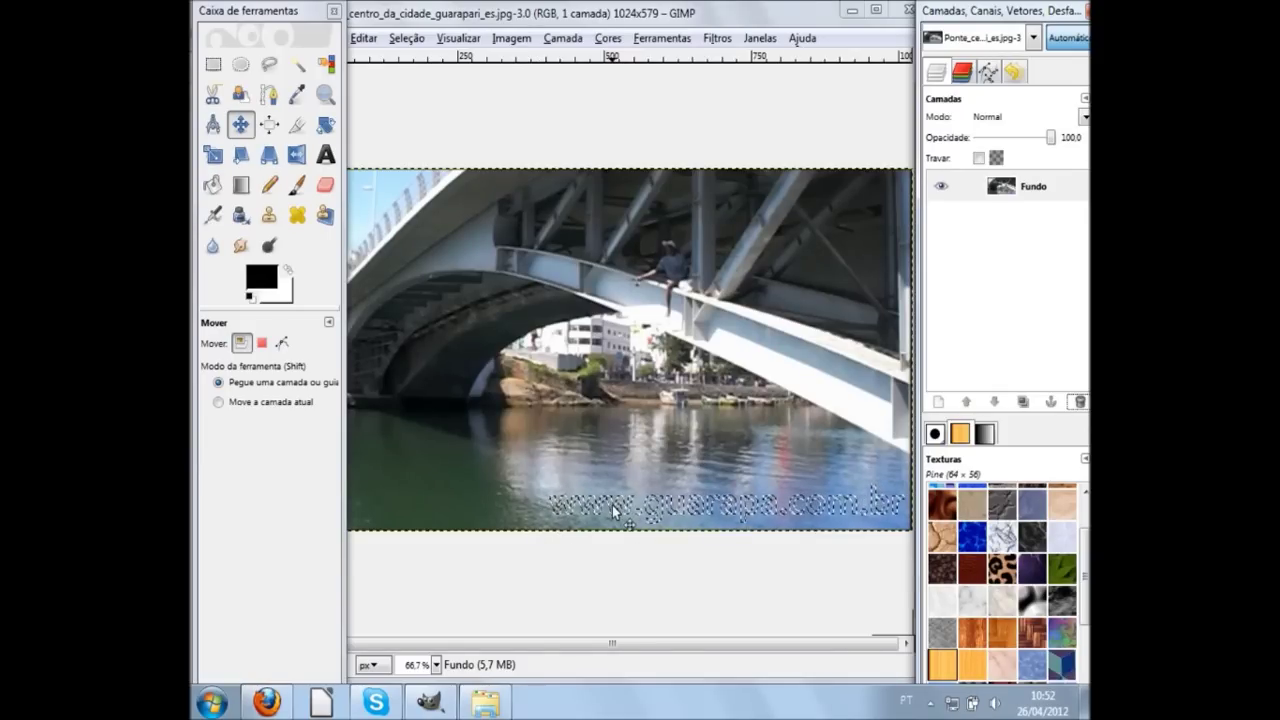
left_click(407, 40)
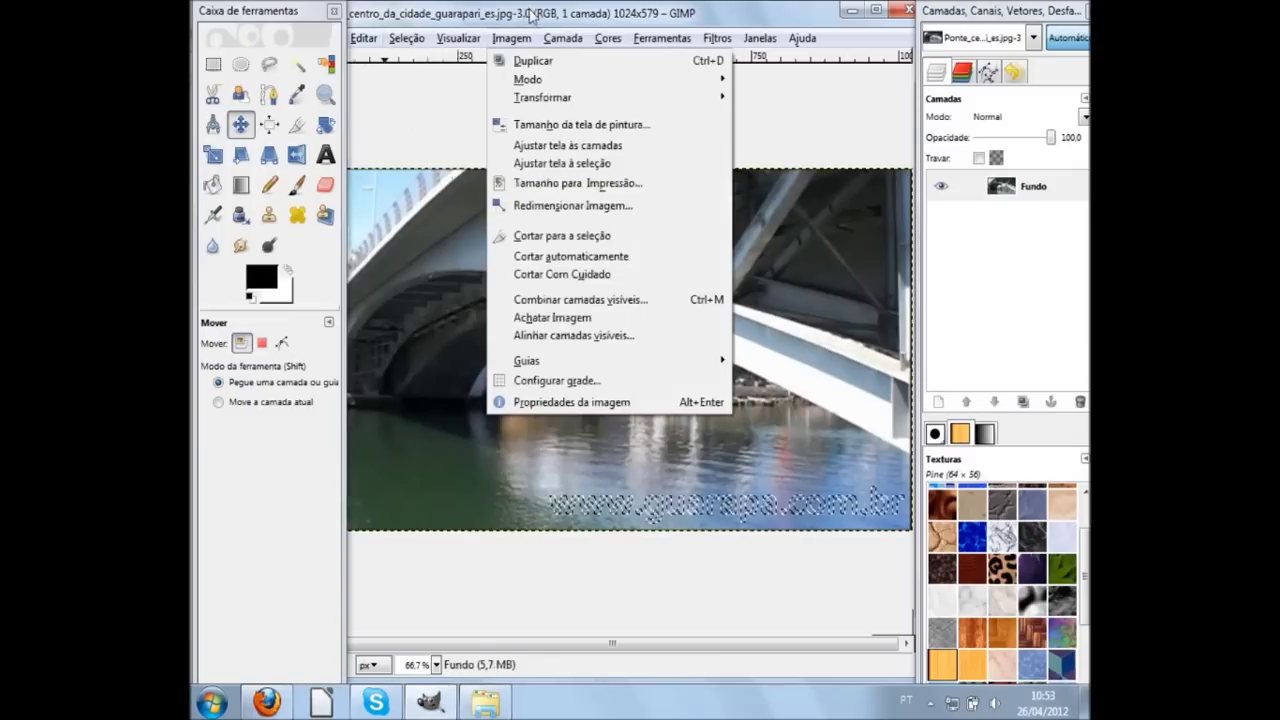
left_click(530, 15)
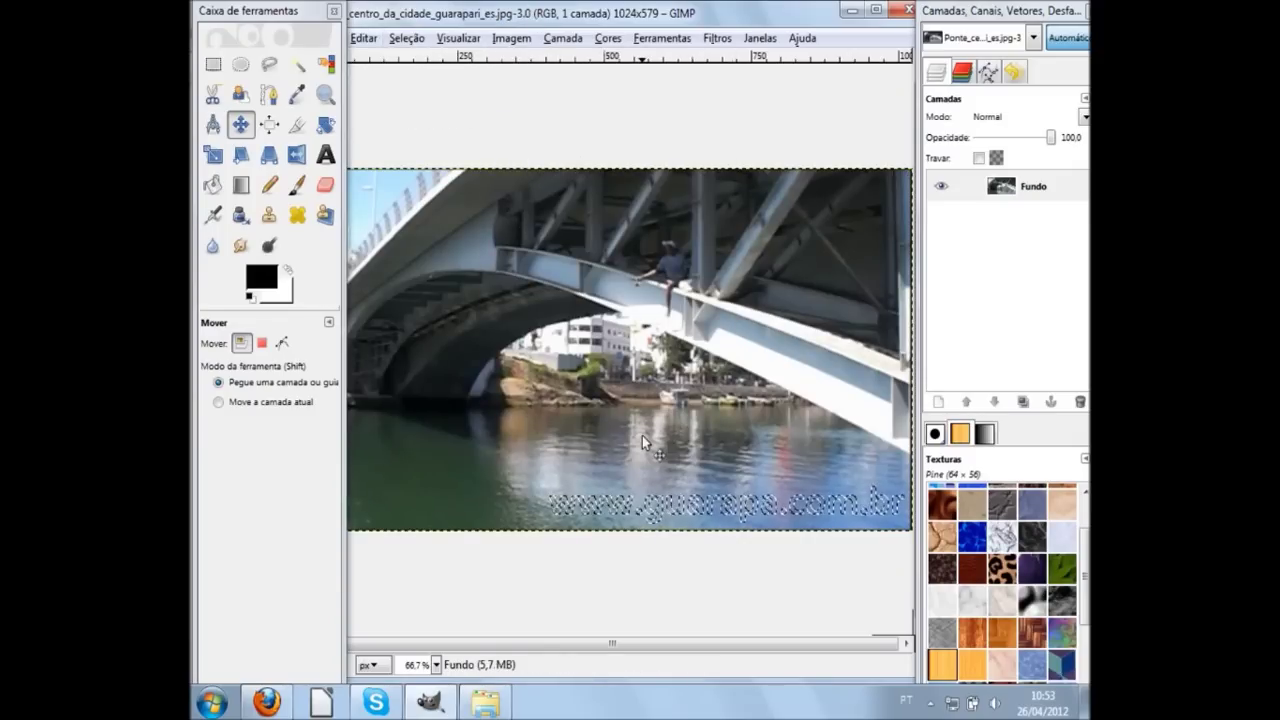
Step: Copy the Fundo pixels inside the lettering and paste them as a floating selection
key("ctrl+c")
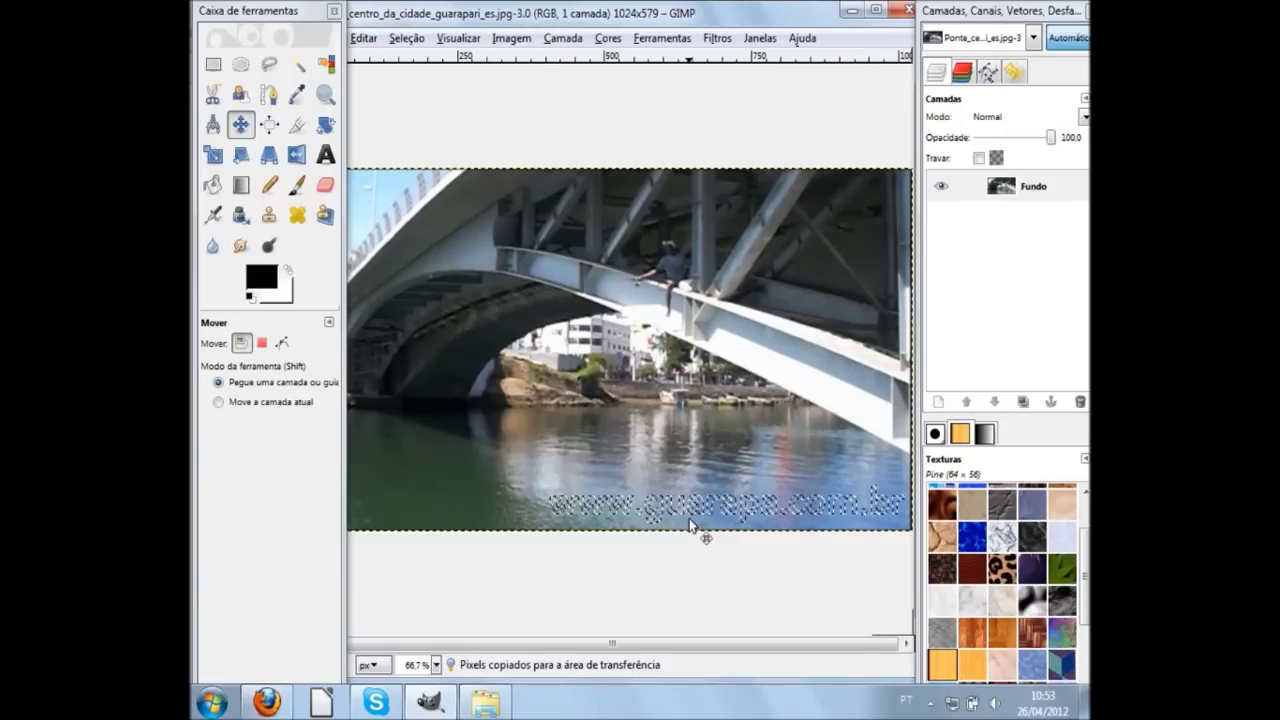
left_click(363, 38)
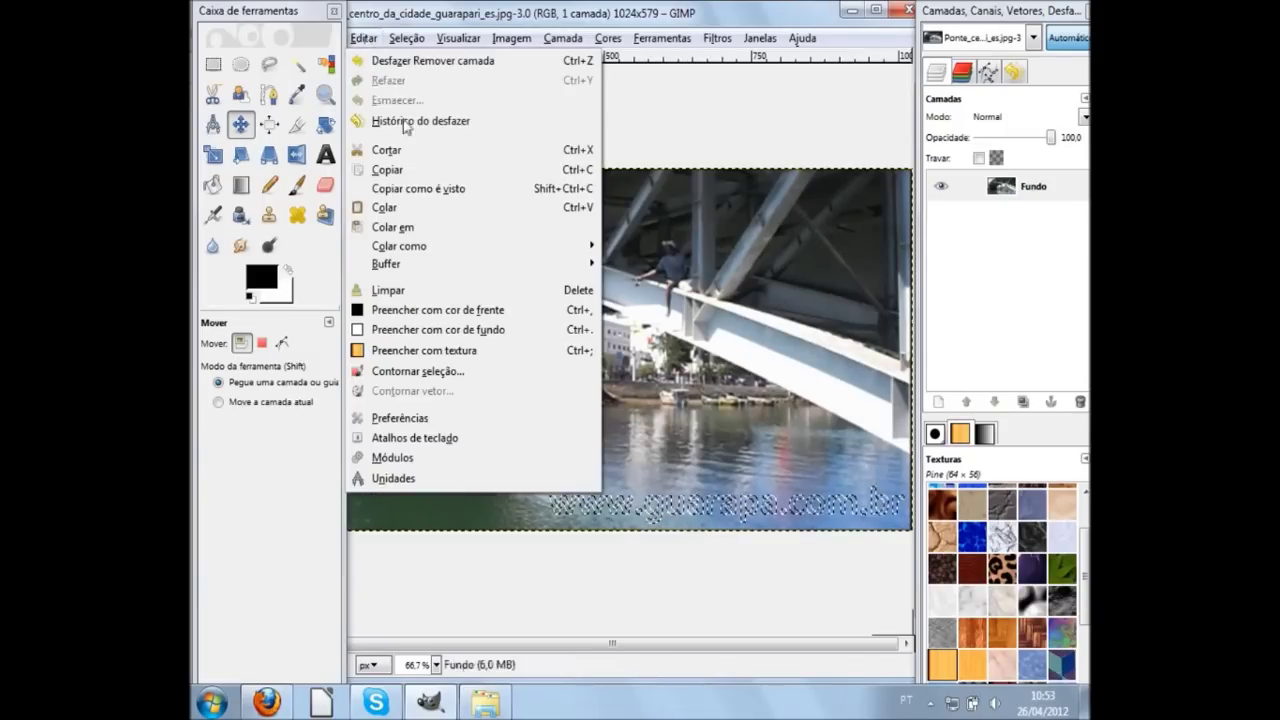
left_click(620, 197)
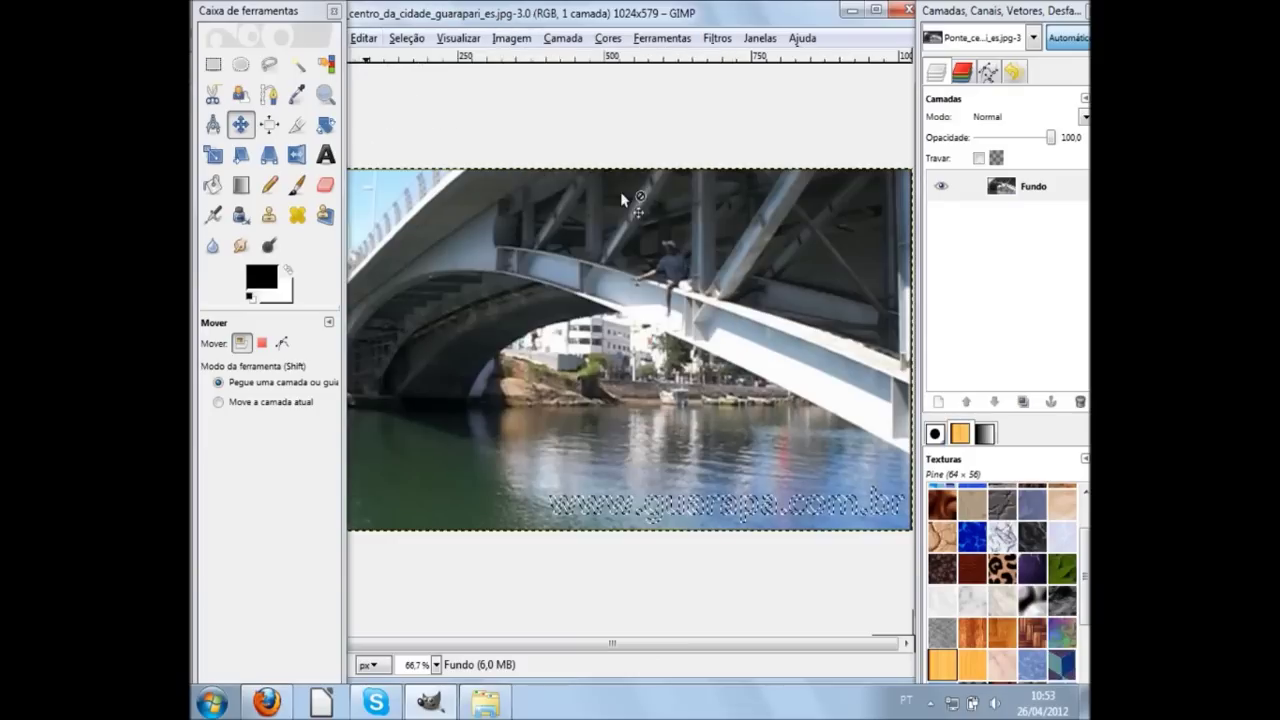
key("ctrl+v")
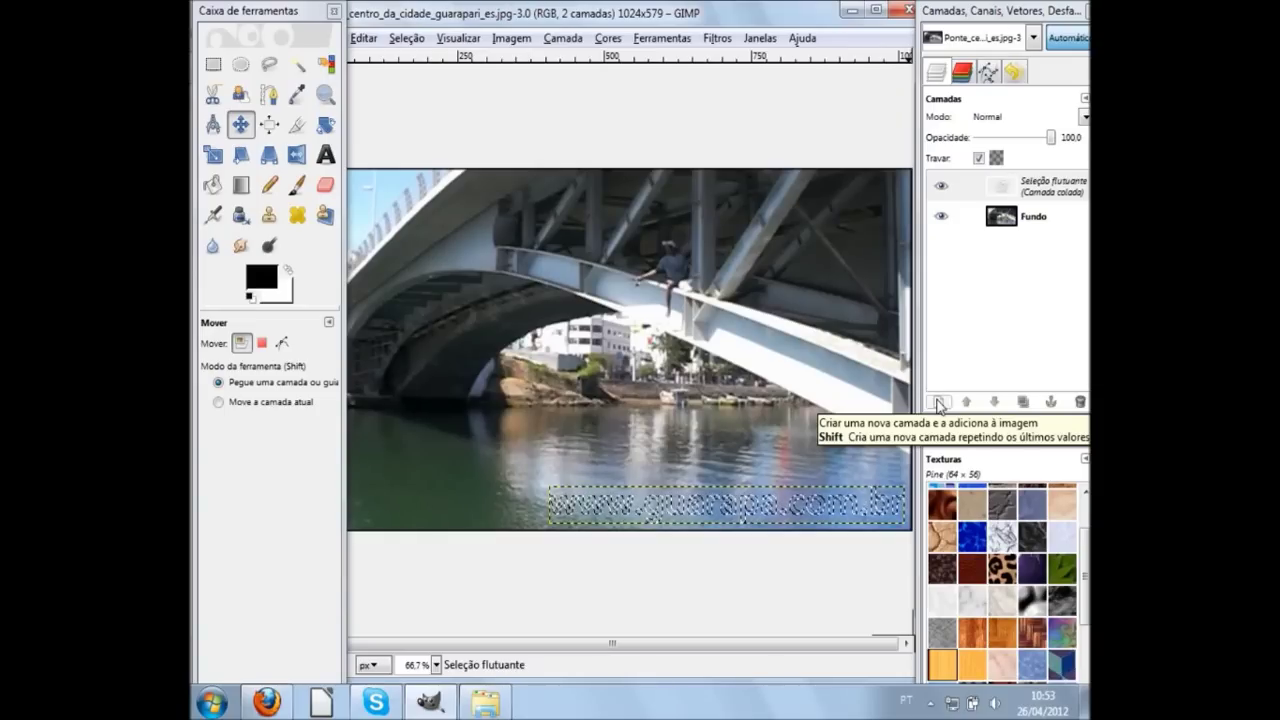
Step: Make the floating selection a layer named 'nova cama' and hide the Fundo layer
left_click(938, 403)
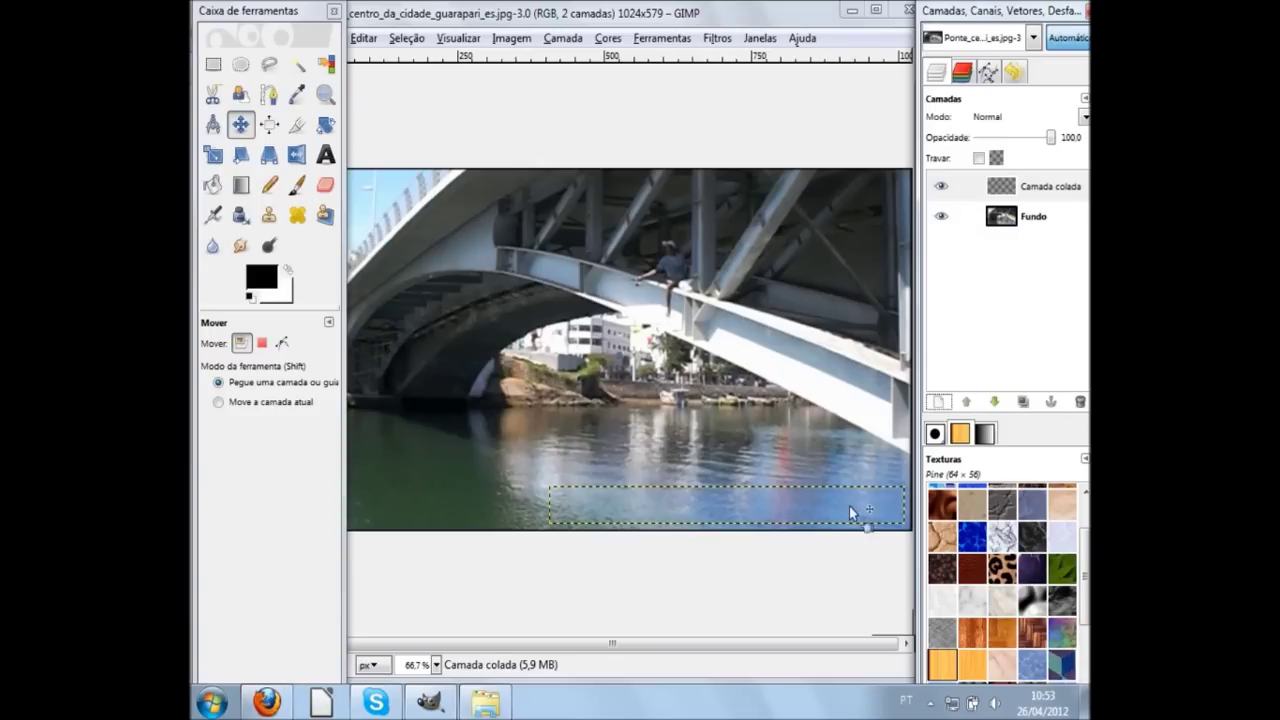
double_click(1047, 185)
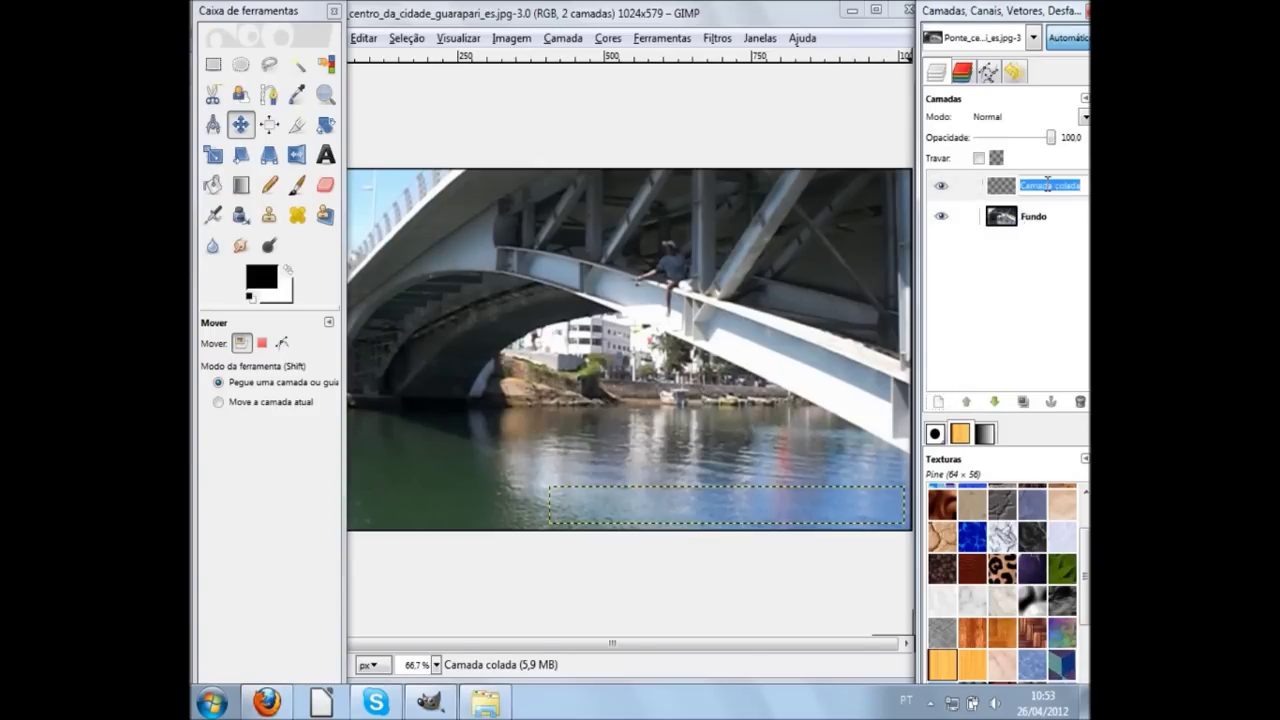
type("n")
left_click(965, 185)
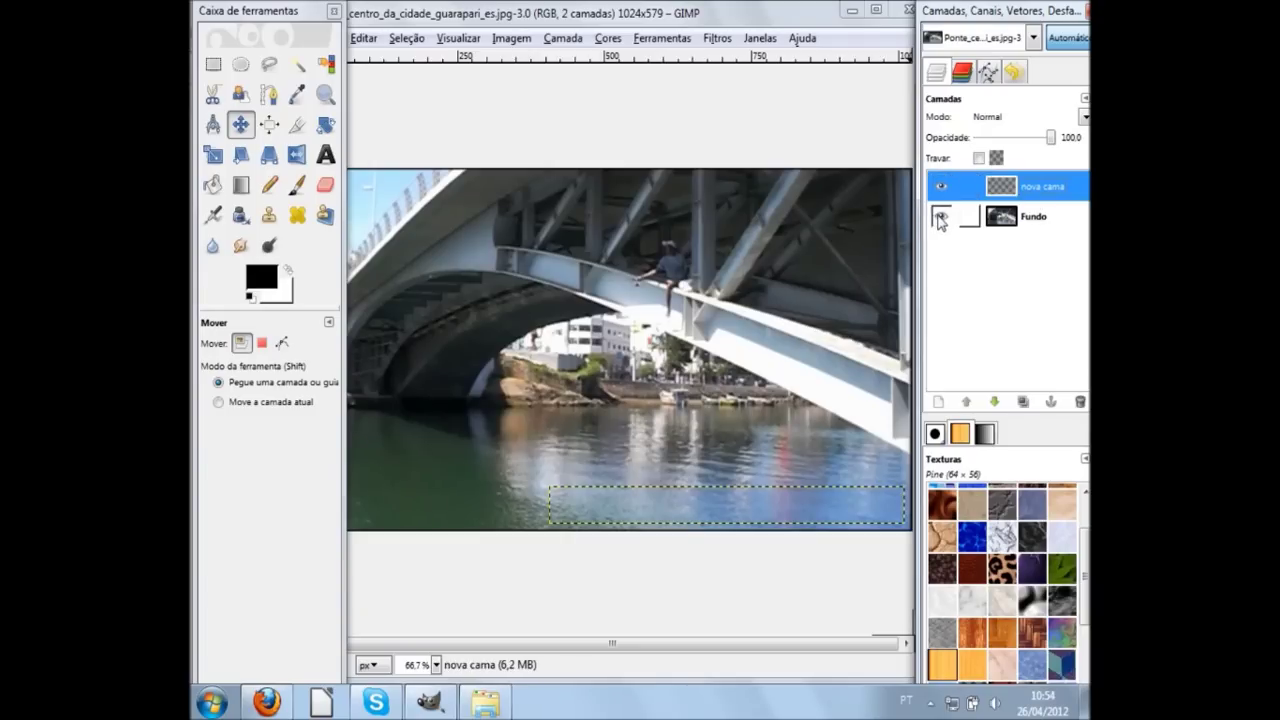
left_click(941, 216)
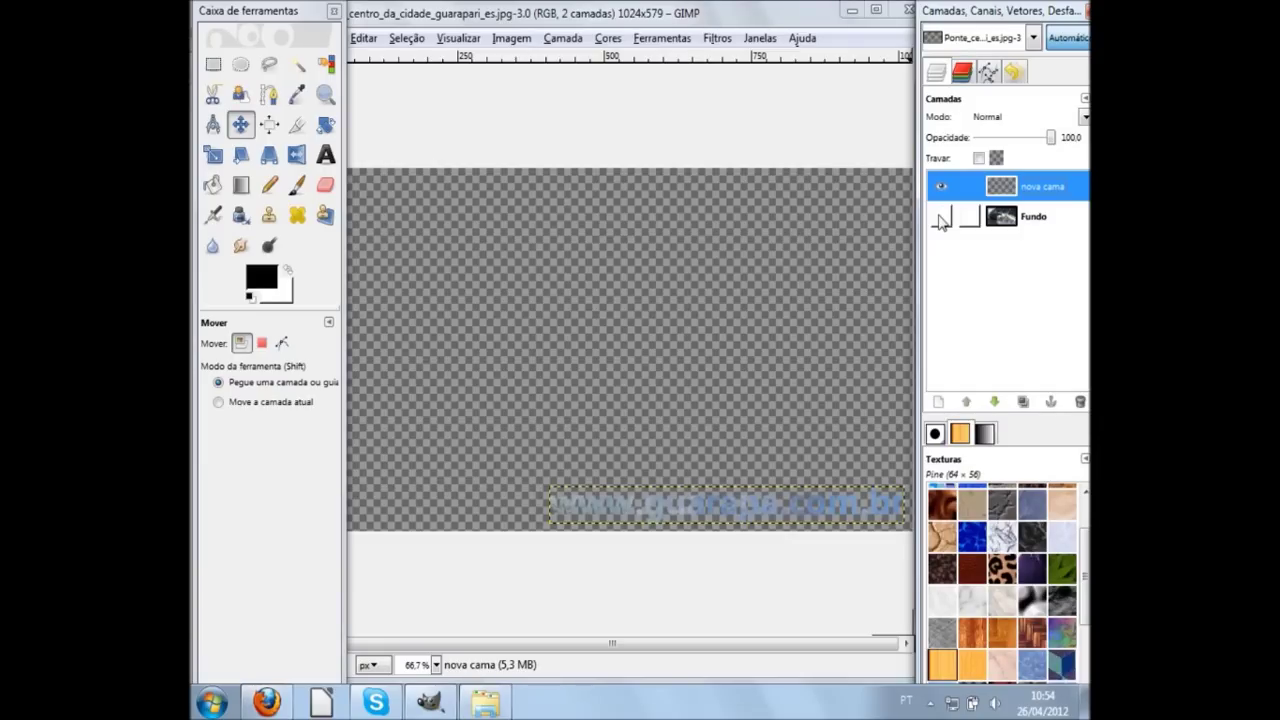
Step: Toggle Fundo's visibility while zooming to compare the lettering, ending with Fundo shown
left_click(941, 217)
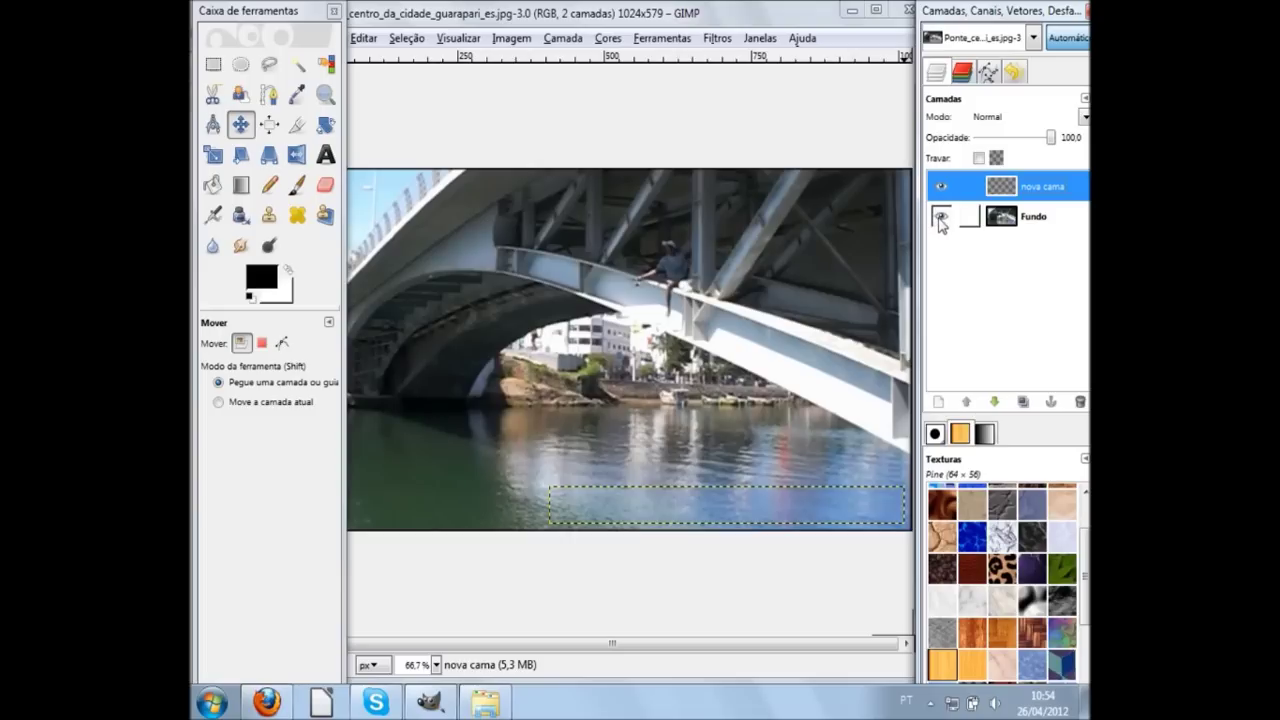
left_click(940, 217)
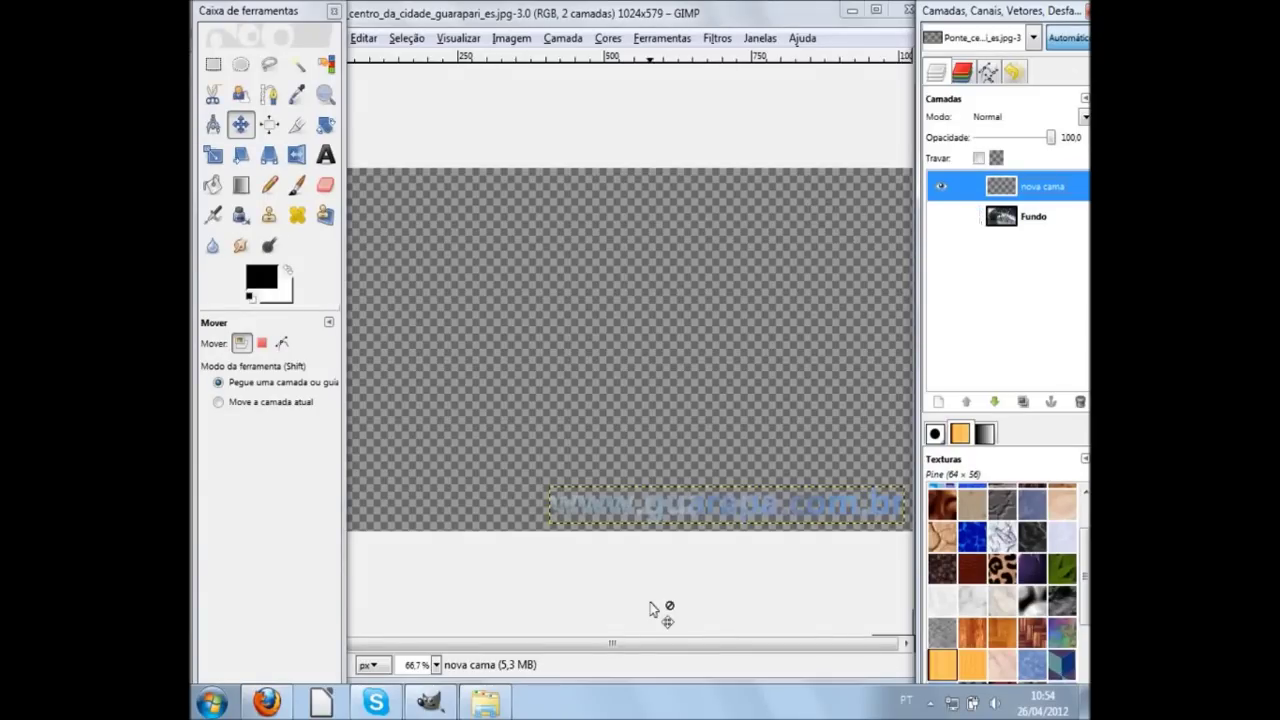
scroll(645, 540, "up", 2)
scroll(639, 542, "down", 1)
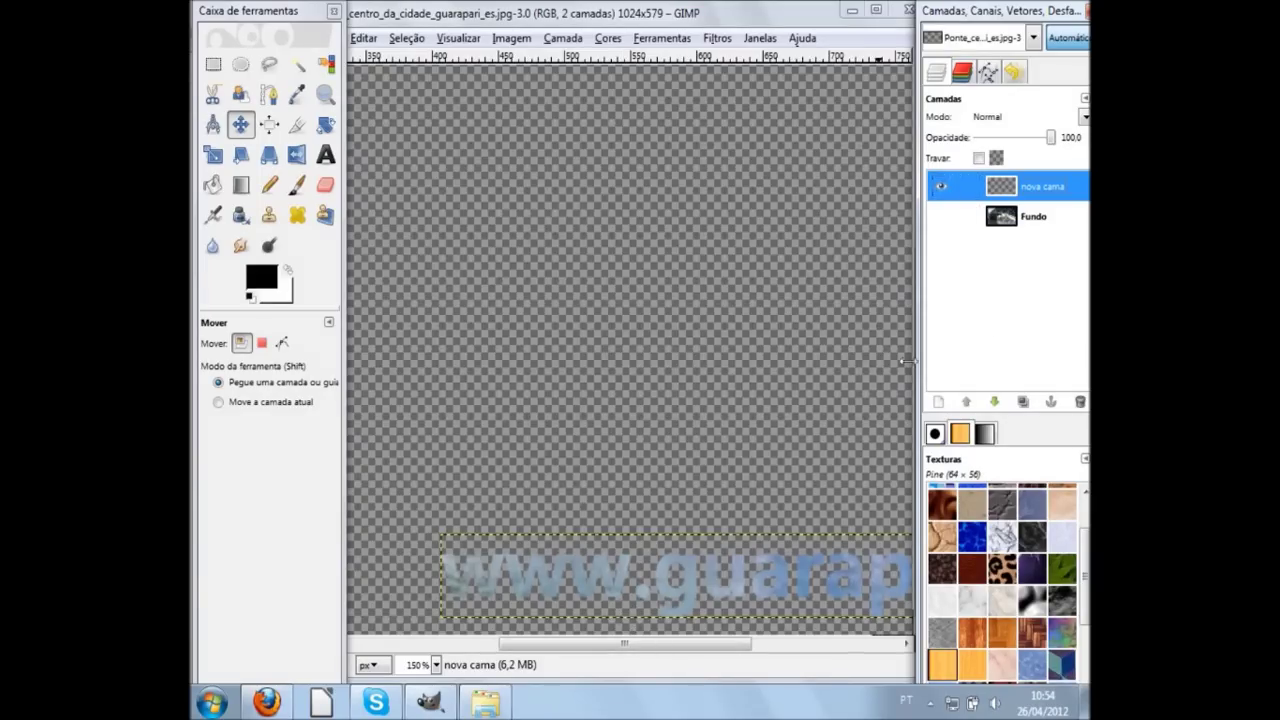
left_click(940, 216)
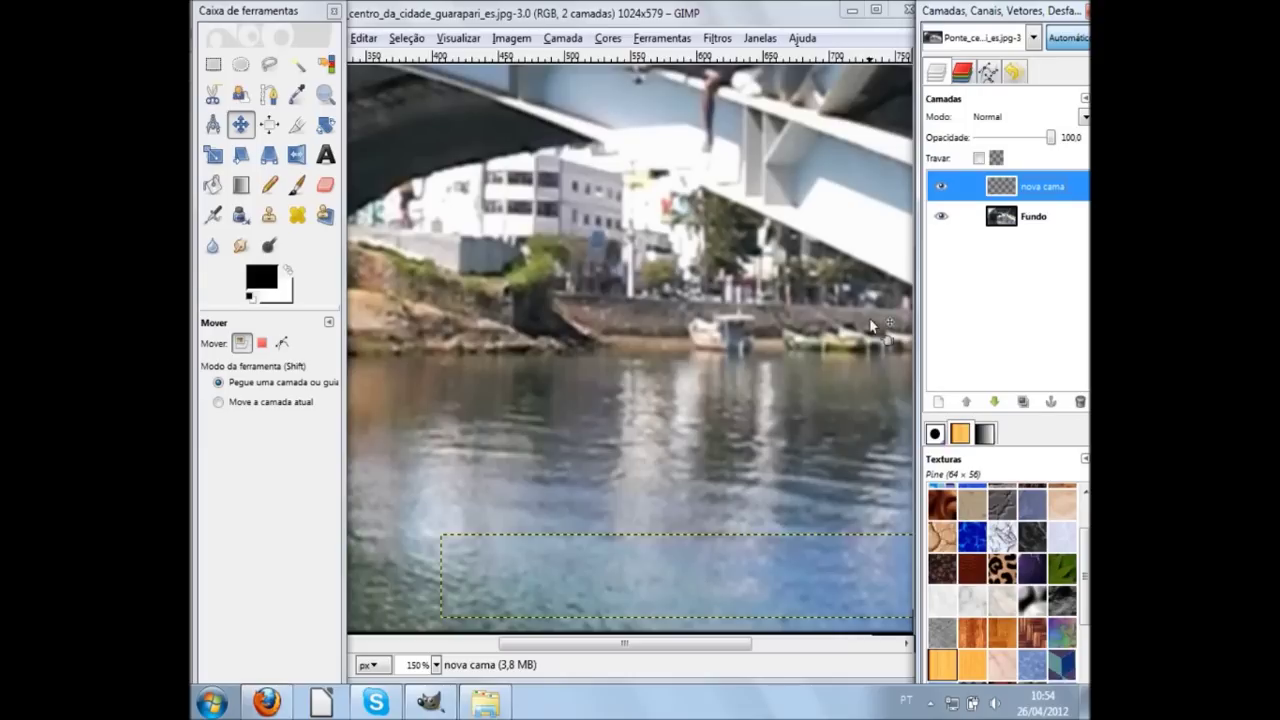
left_click(943, 214)
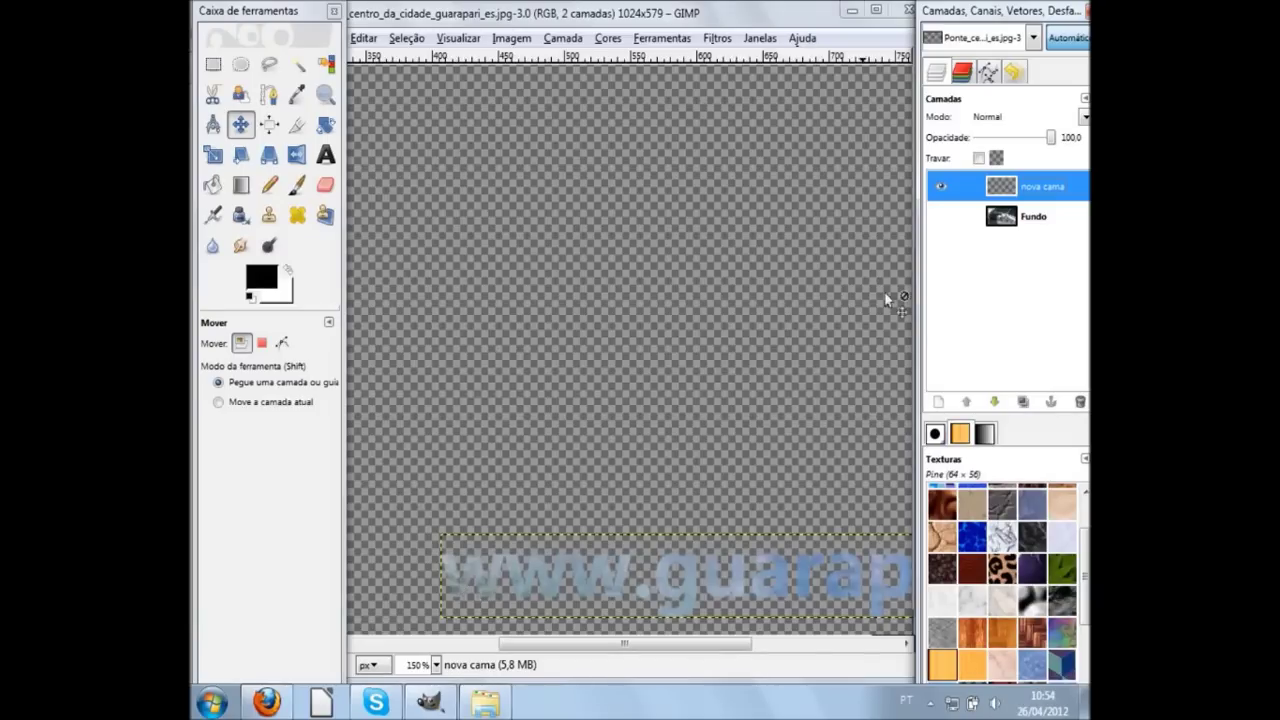
left_click(939, 218)
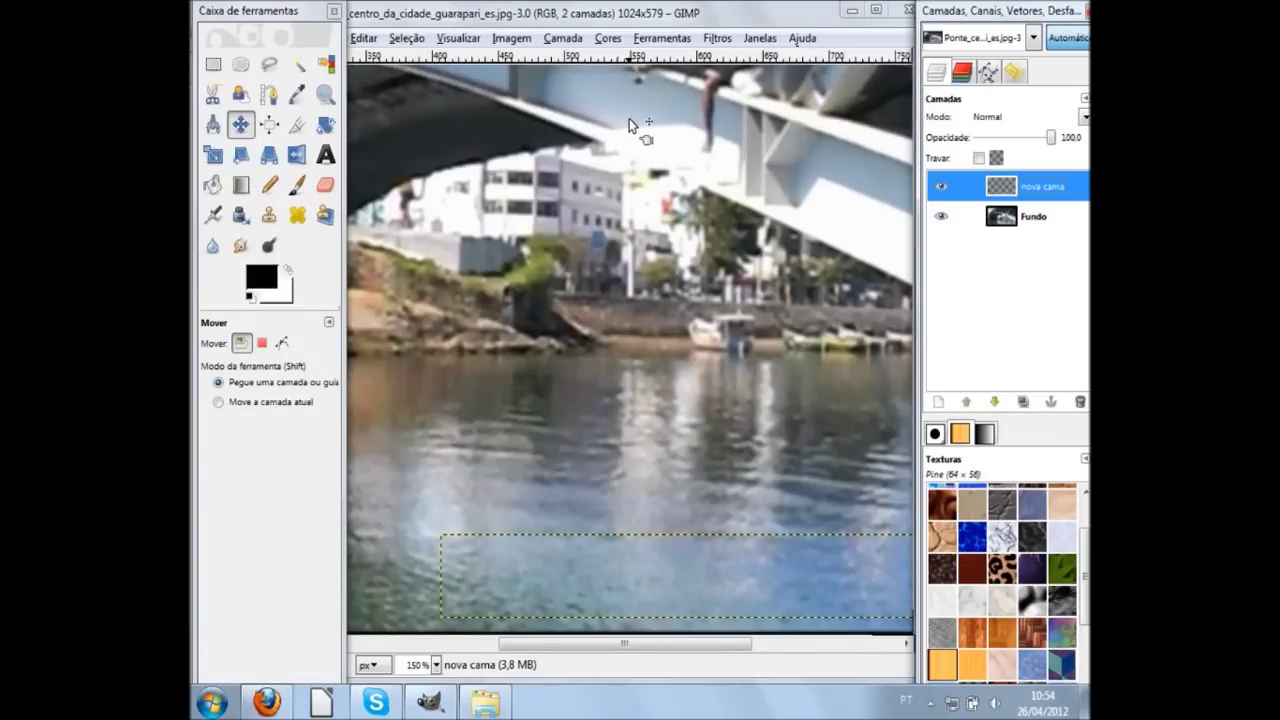
key("minus")
key("minus")
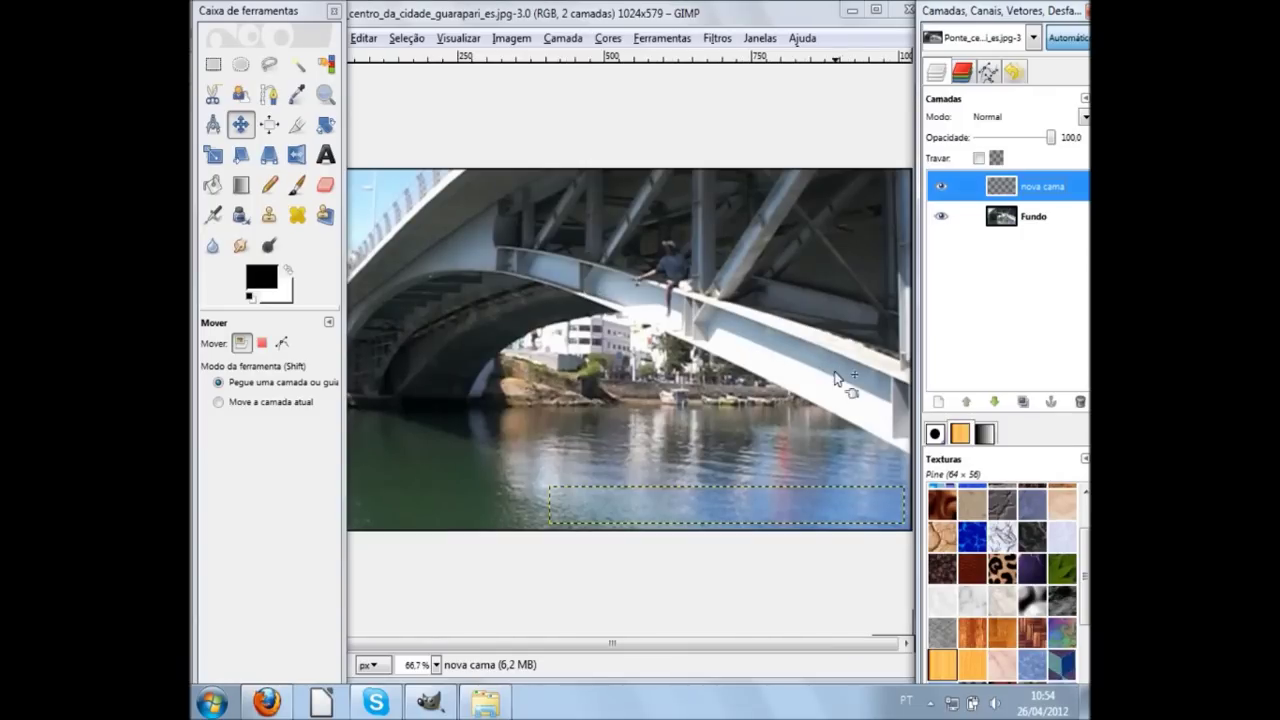
scroll(862, 383, "up", 1)
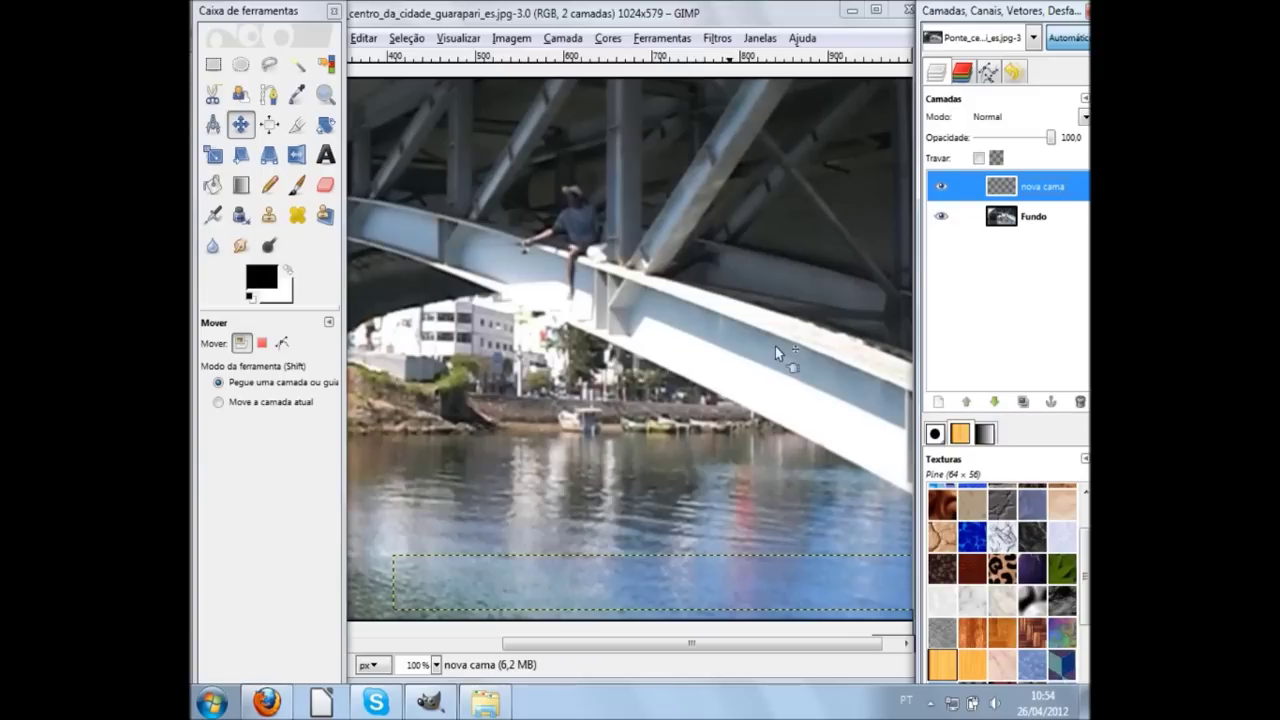
left_click(941, 216)
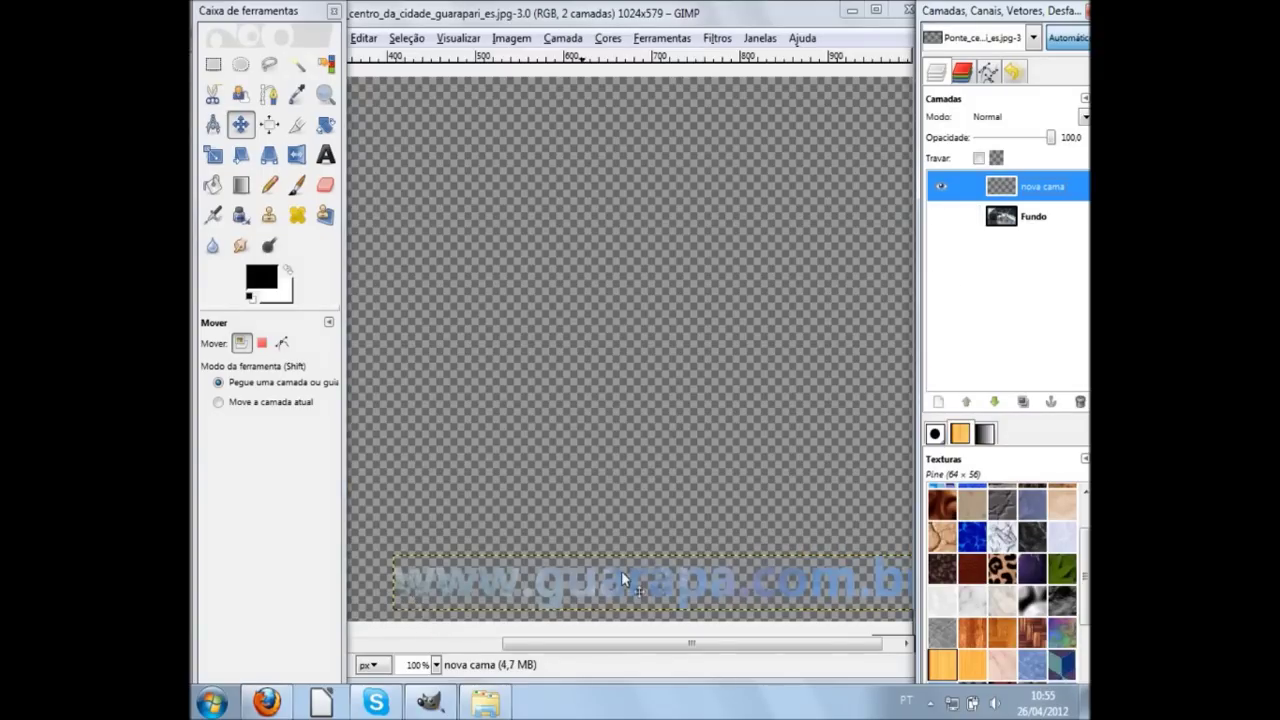
left_click(941, 216)
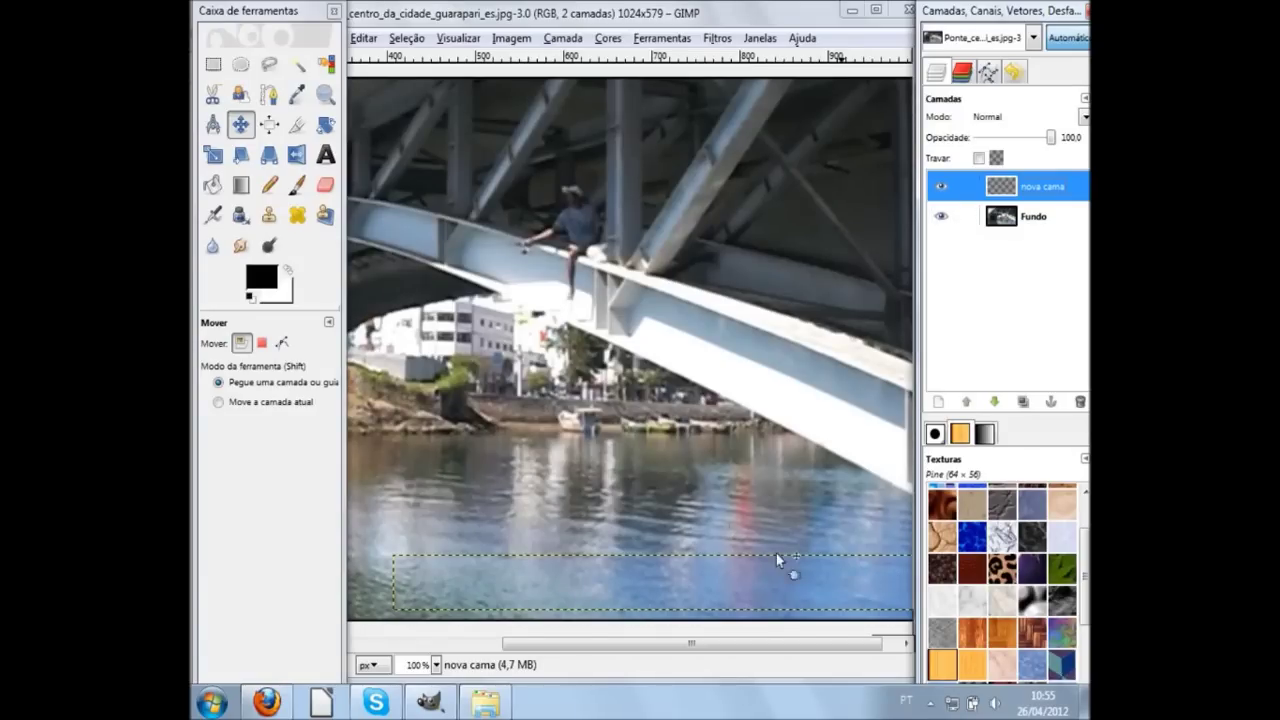
scroll(734, 536, "down", 1)
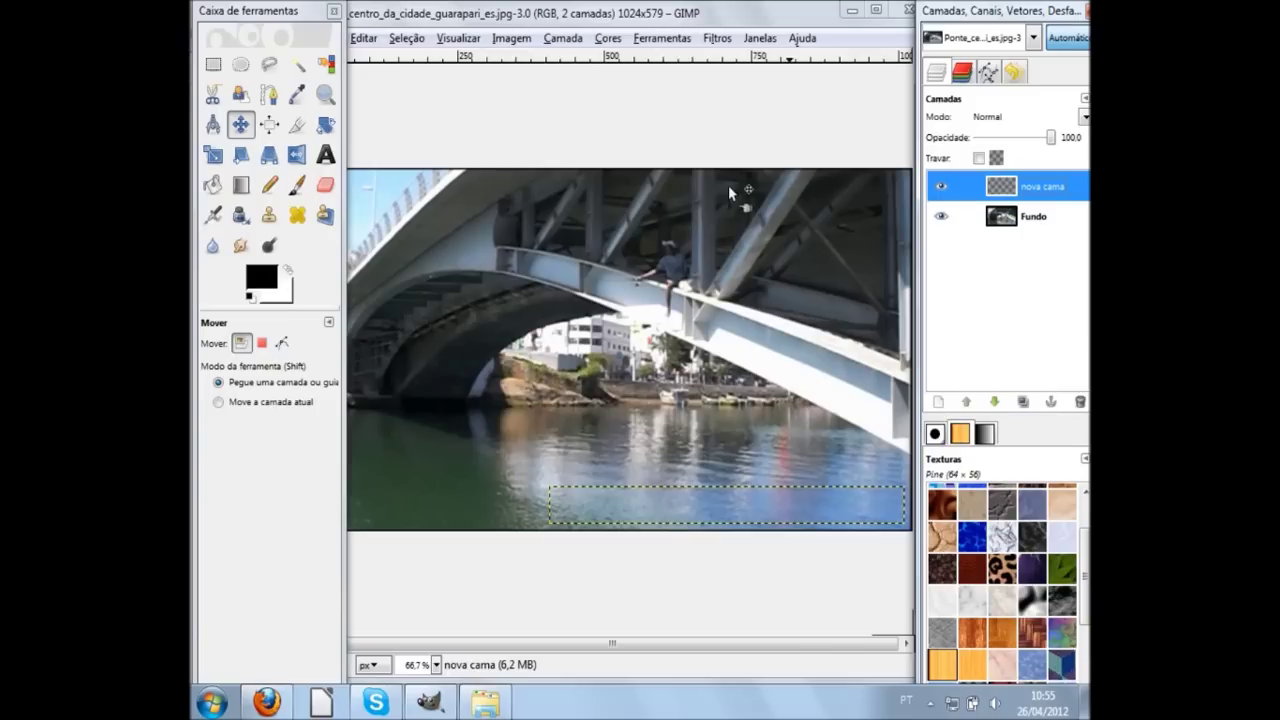
Step: Open Filtros > Decoração > Adicionar chanfro for the nova cama layer
left_click(726, 40)
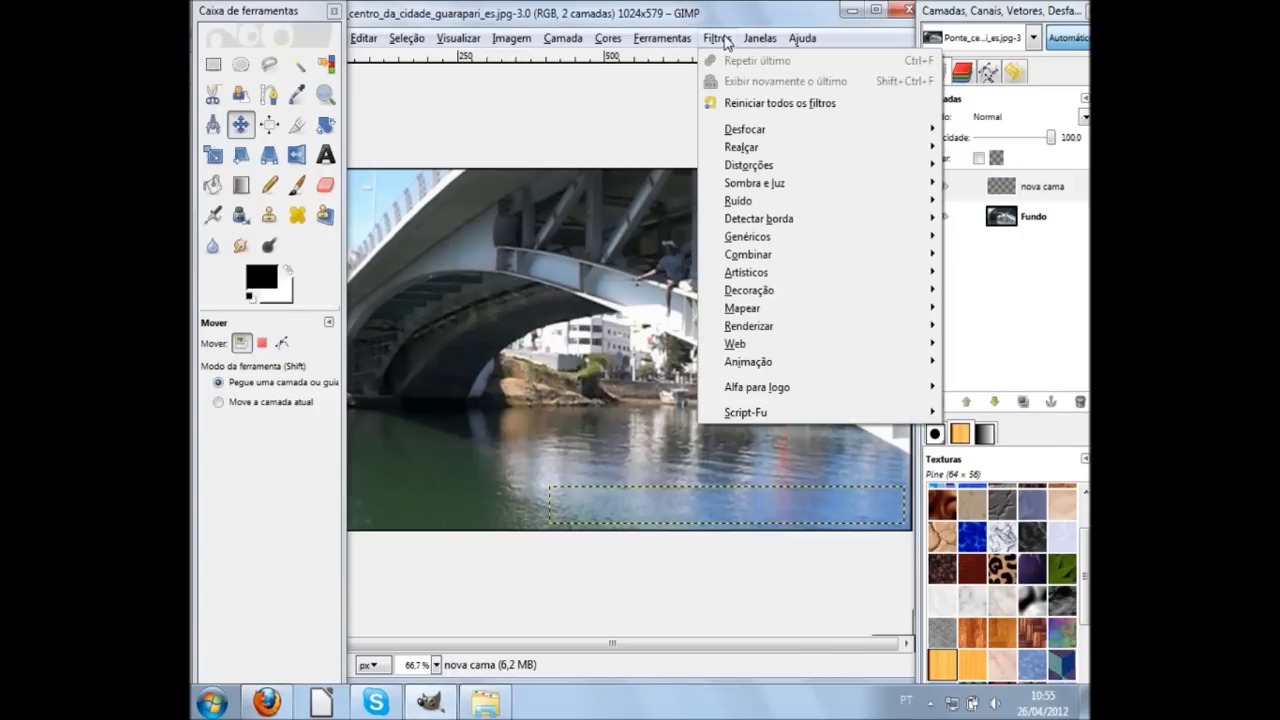
left_click(719, 38)
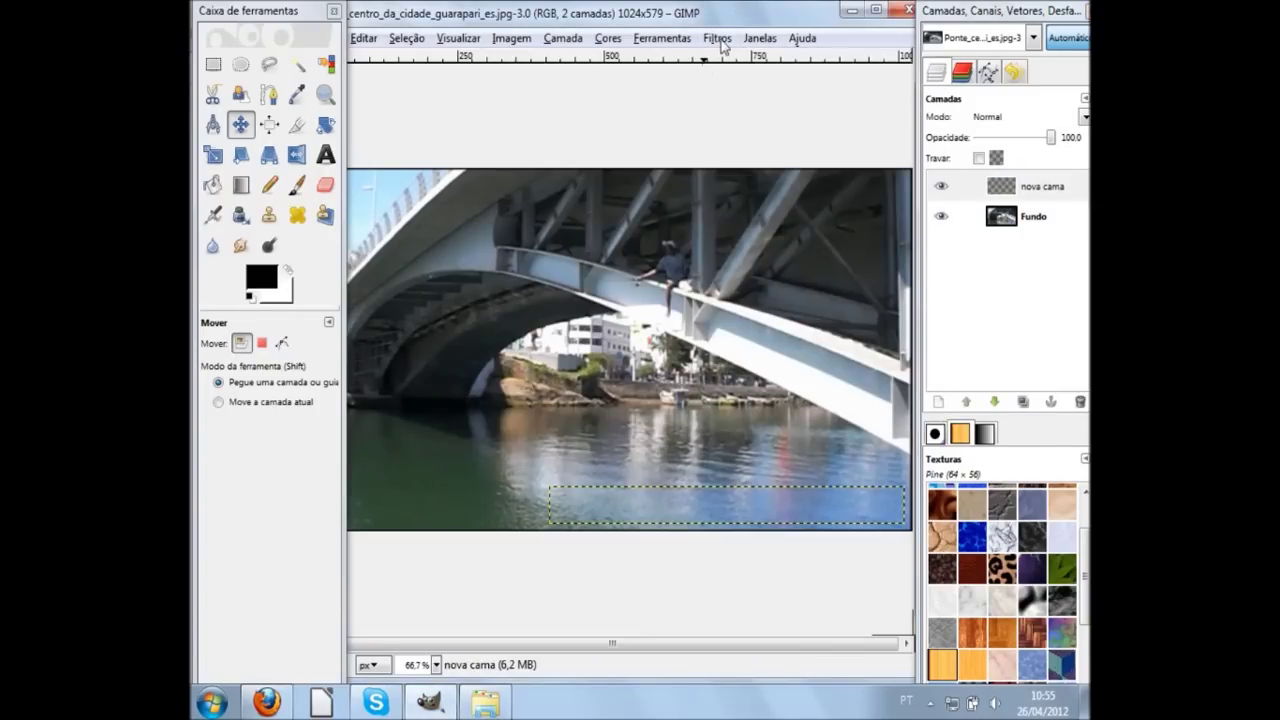
right_click(669, 506)
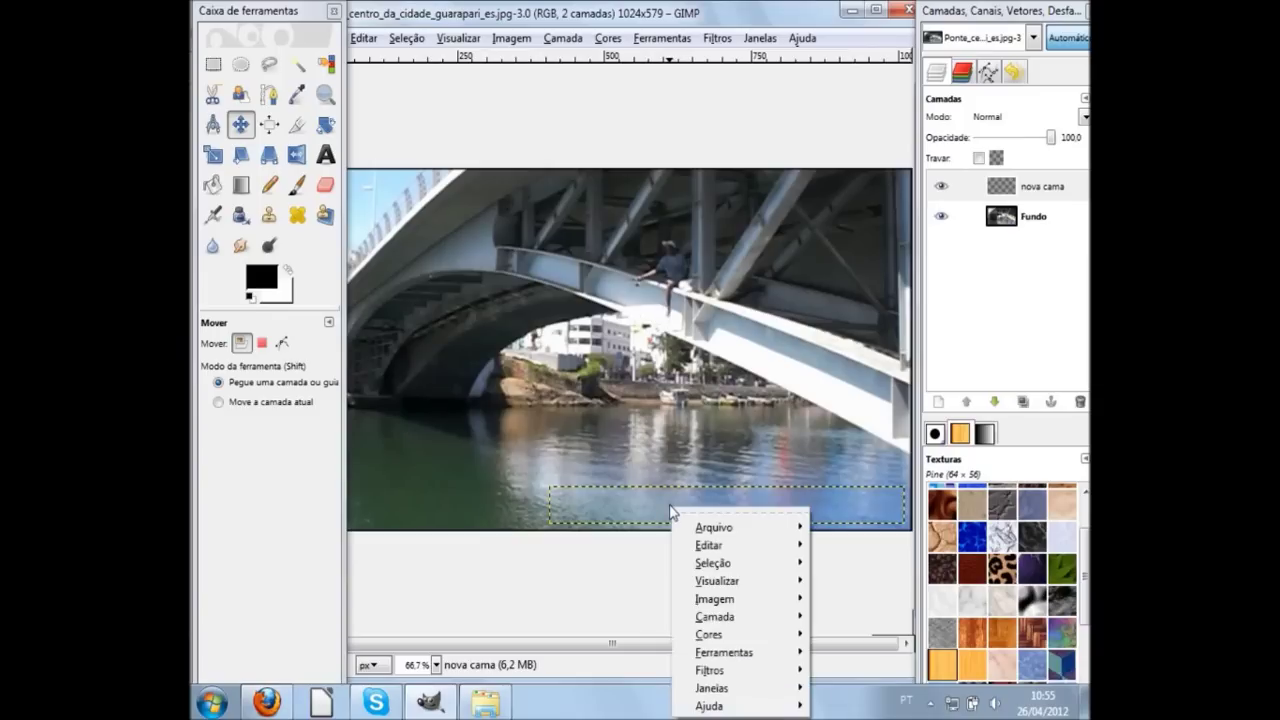
left_click(747, 675)
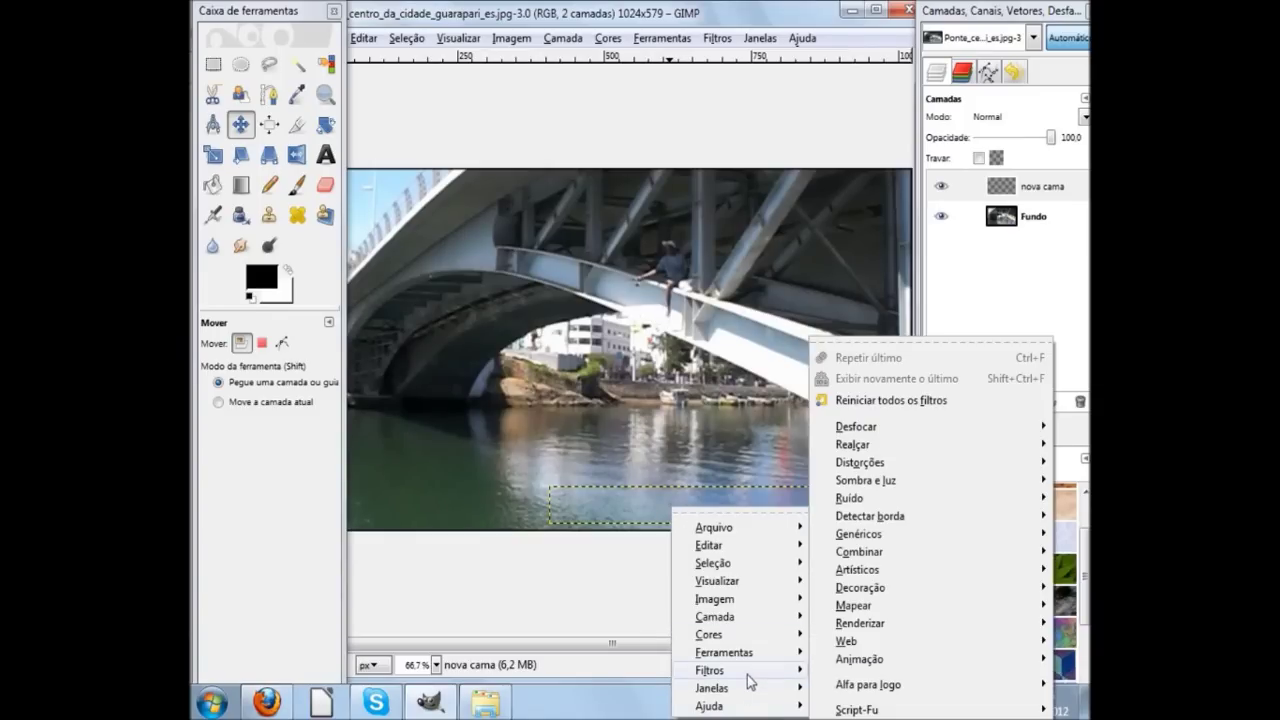
left_click(723, 10)
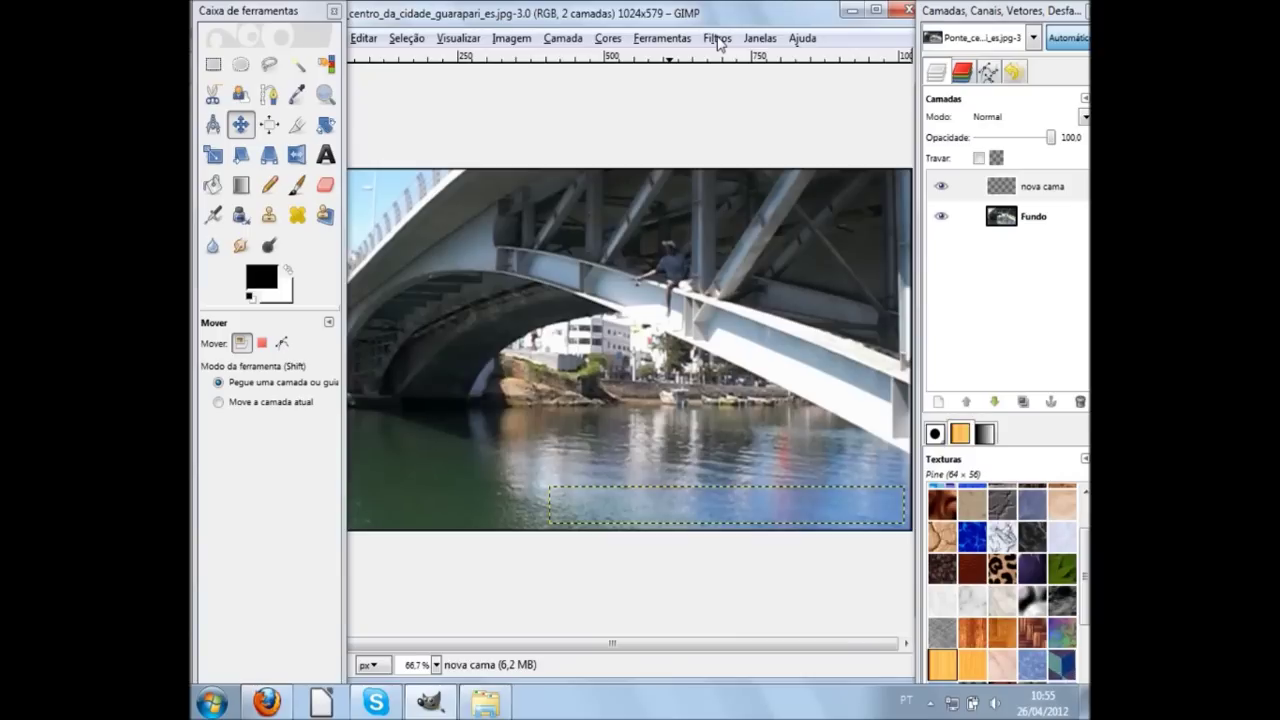
left_click(718, 40)
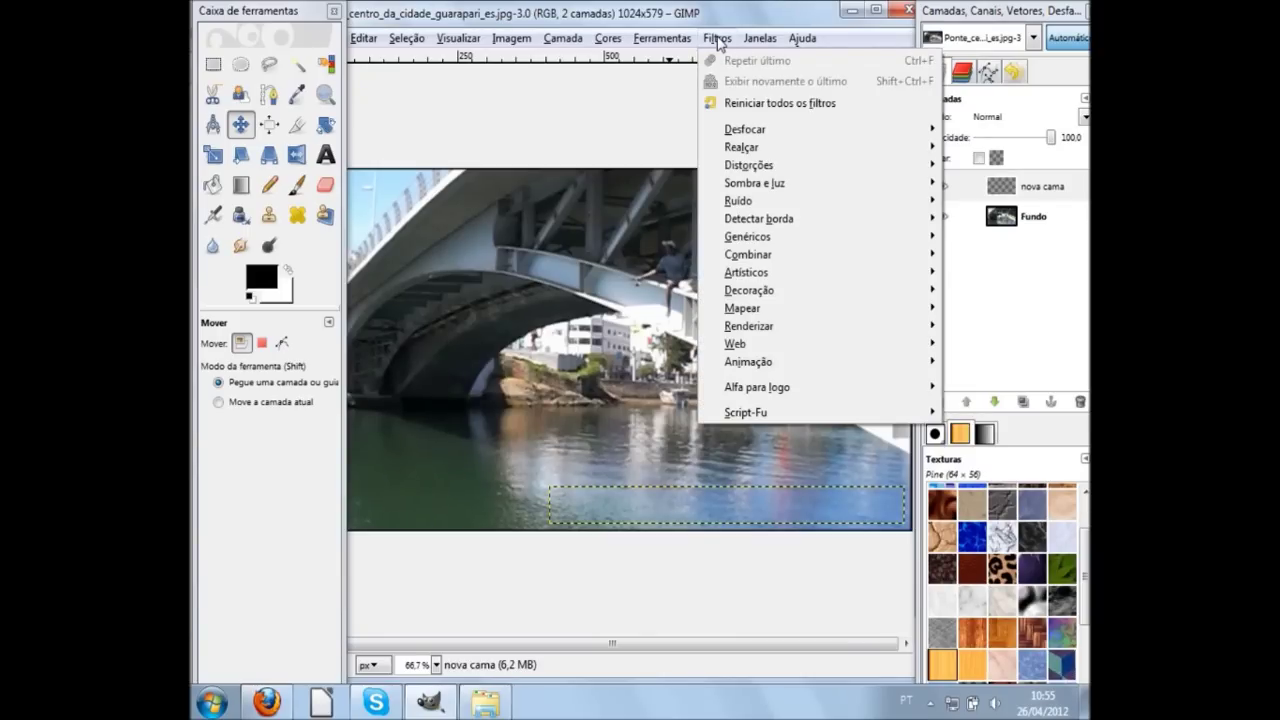
mouse_move(749, 290)
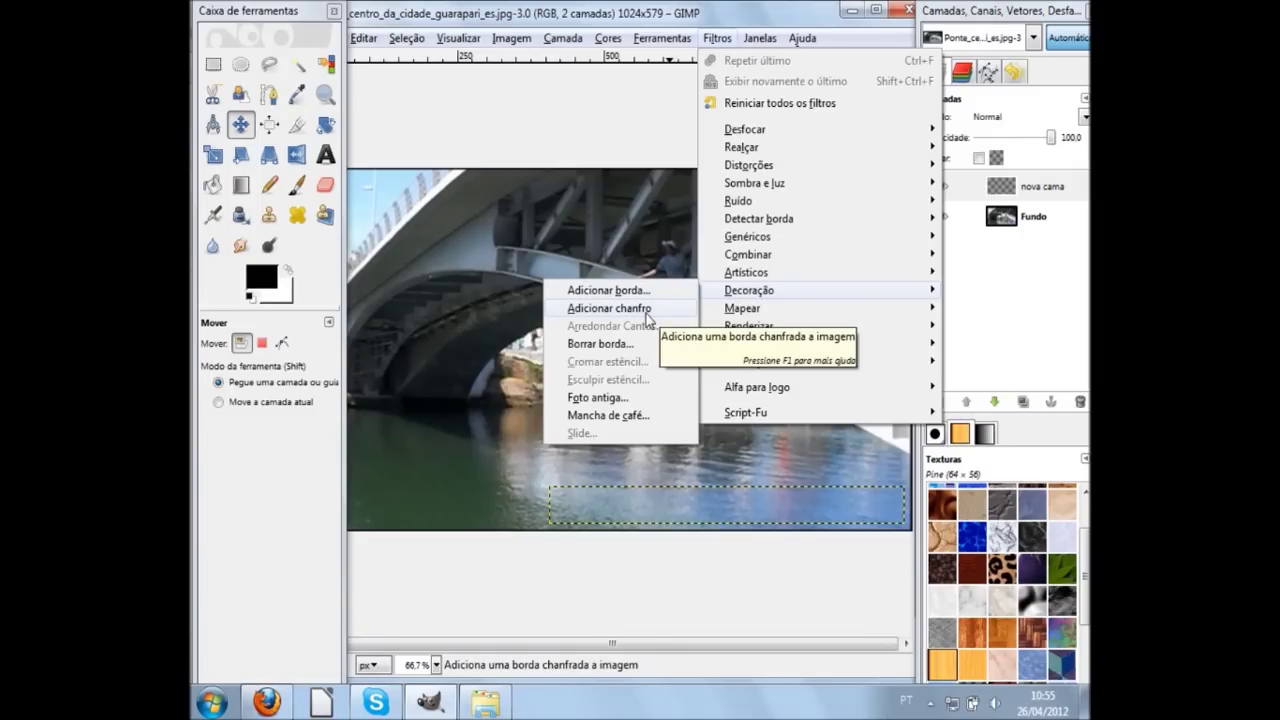
left_click(648, 318)
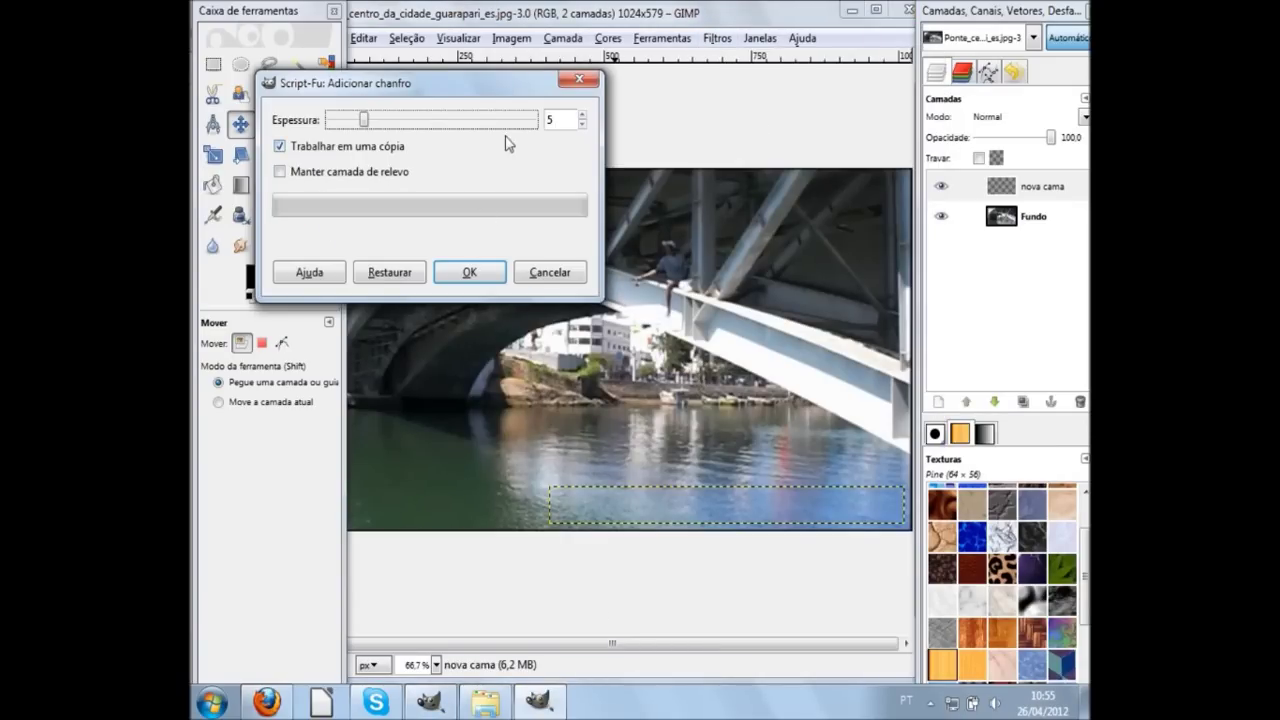
Step: Bevel nova cama with Espessura 7, with Trabalhar em uma cópia unchecked
left_click(582, 115)
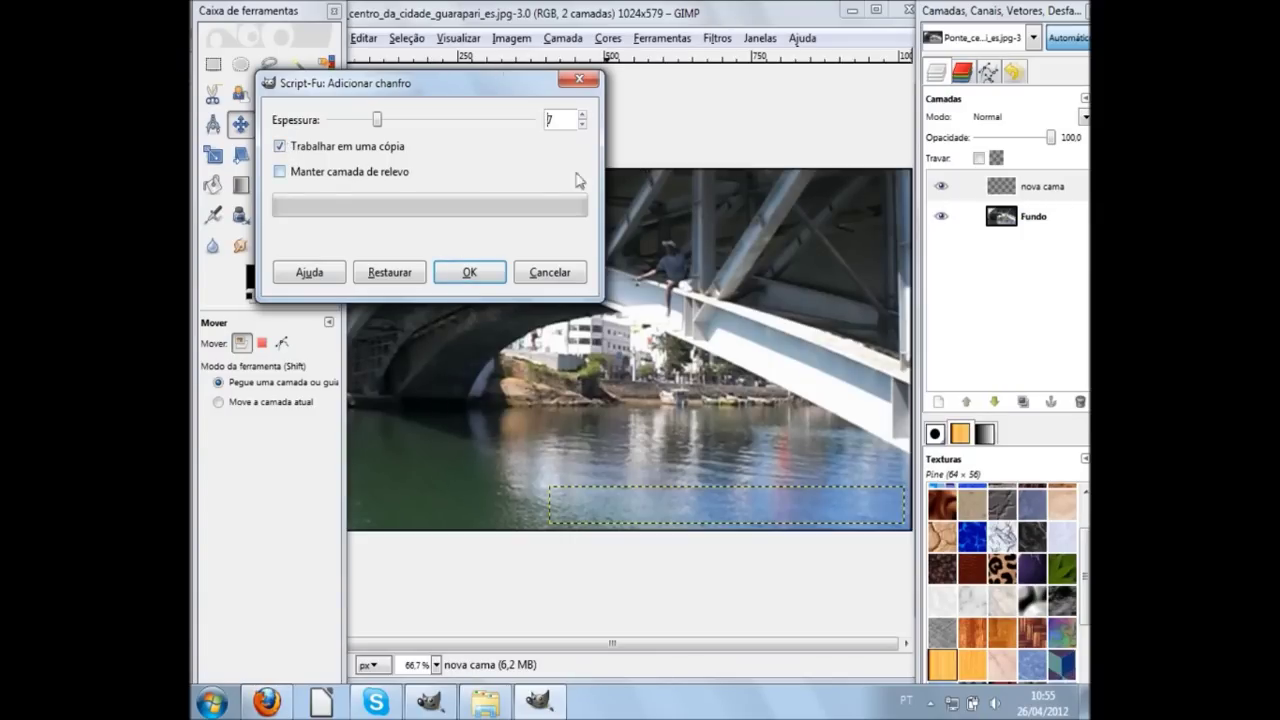
left_click(280, 146)
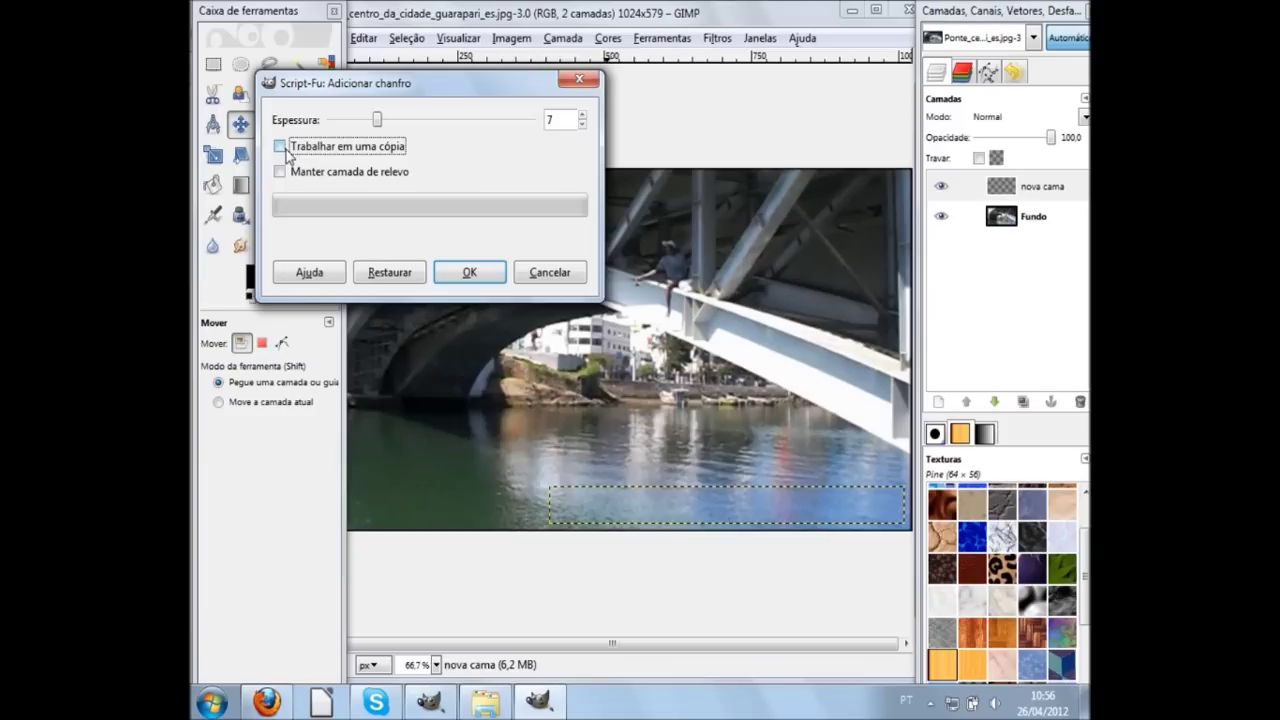
left_click(490, 272)
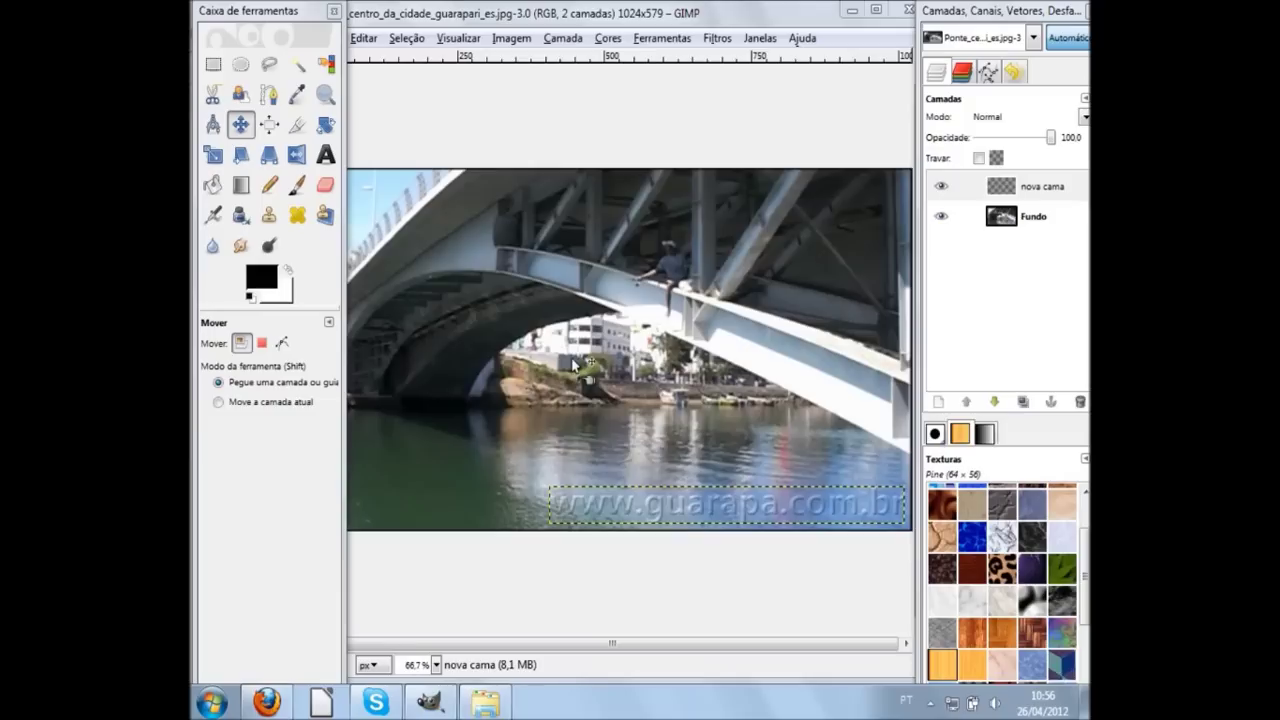
left_click(1032, 218)
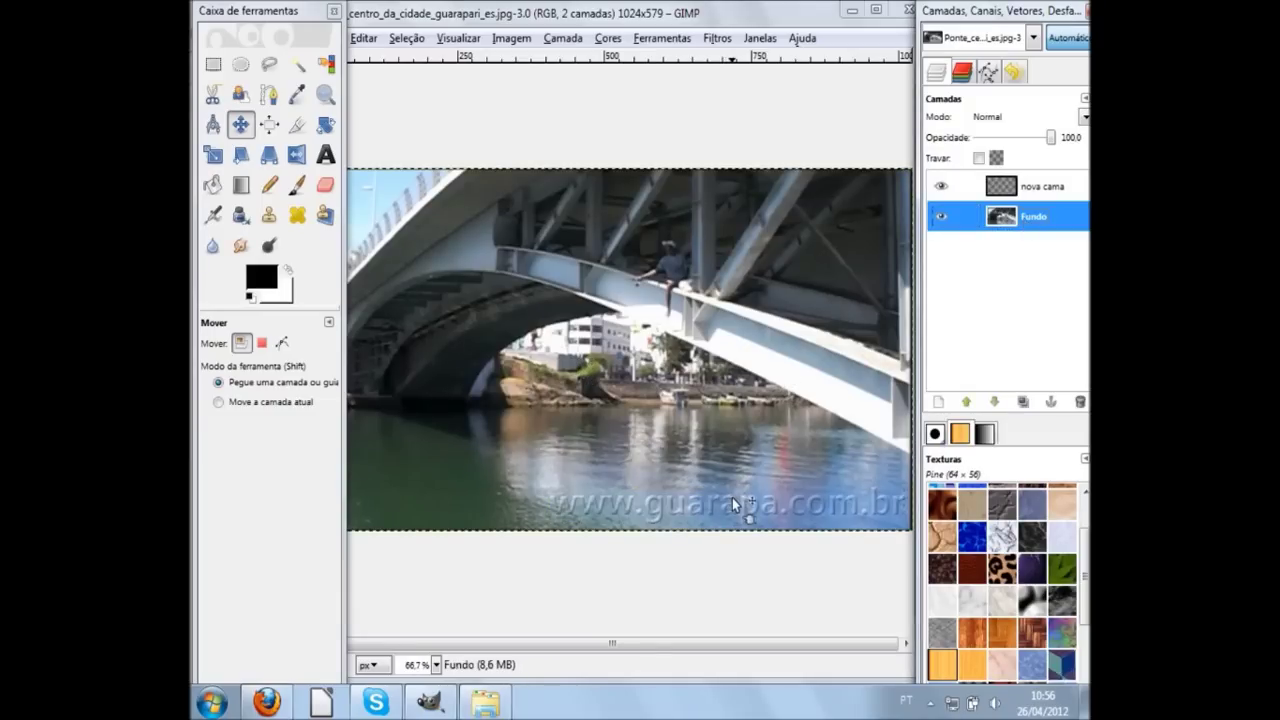
scroll(732, 497, "up", 2, "ctrl")
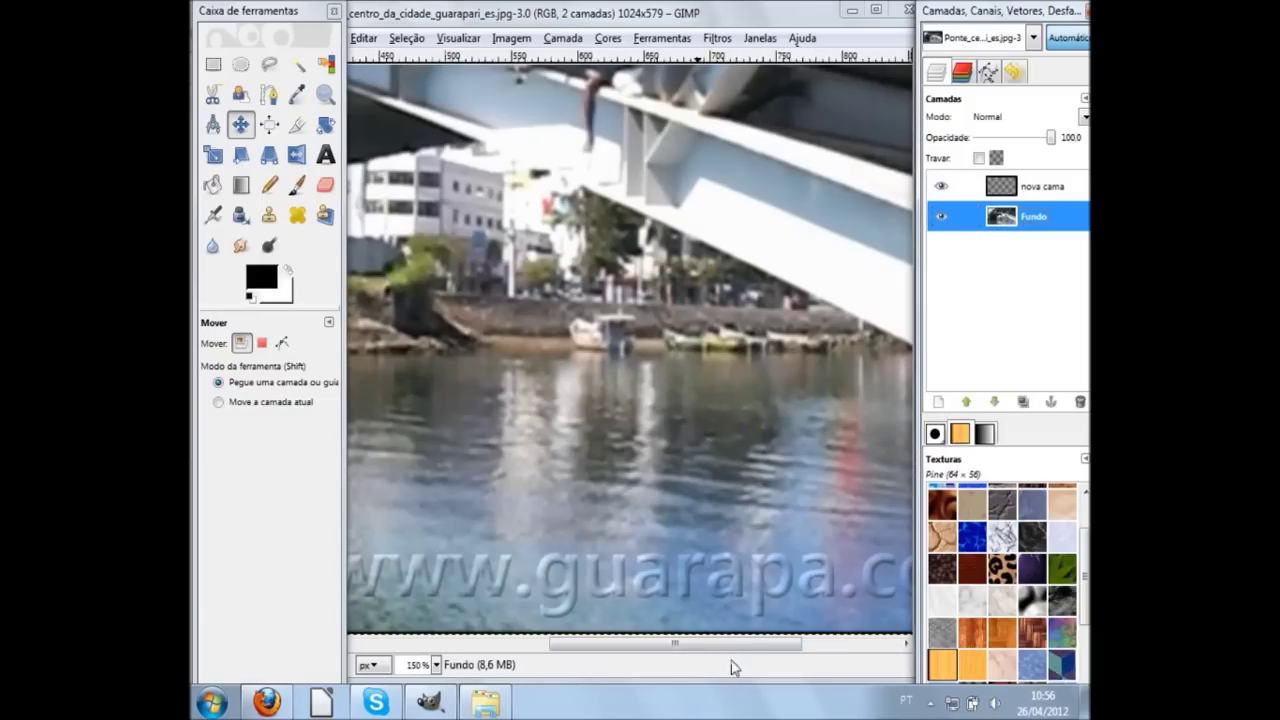
left_click(730, 650)
left_click_drag(730, 650, 801, 652)
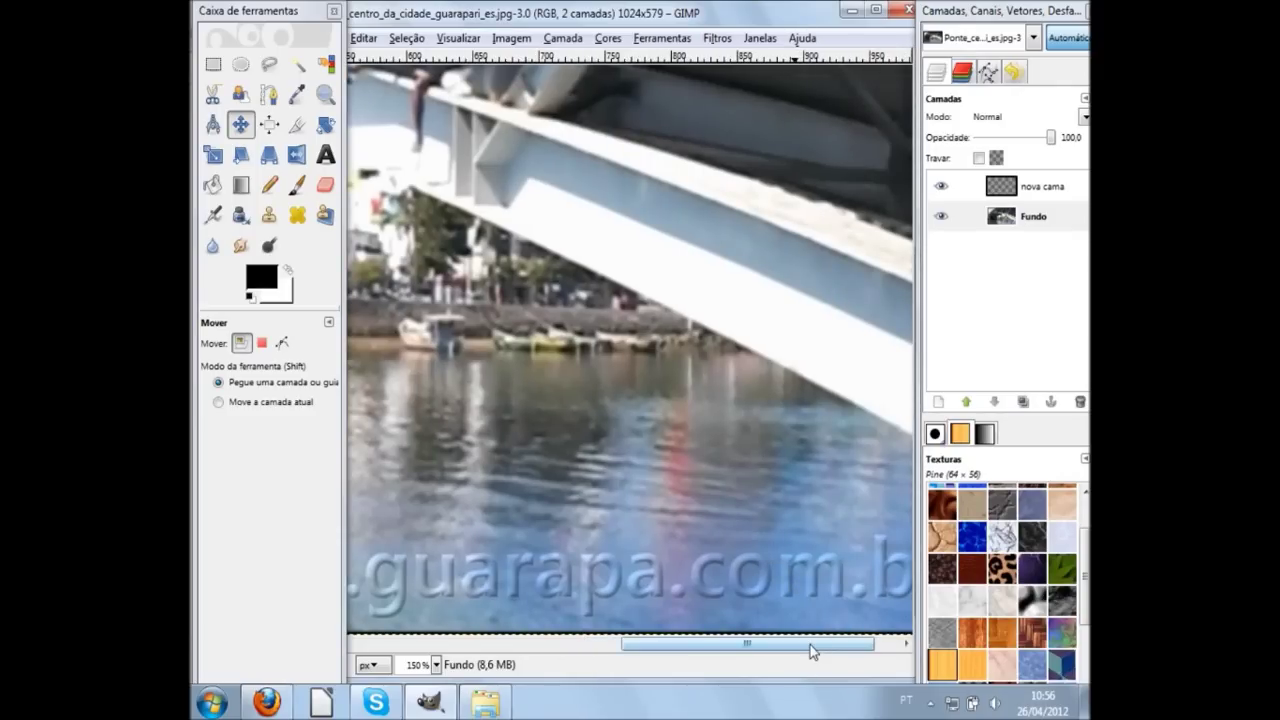
mouse_move(810, 645)
left_mouse_down()
mouse_move(836, 651)
mouse_move(653, 648)
mouse_move(837, 646)
mouse_move(724, 651)
mouse_move(836, 651)
mouse_move(753, 648)
left_mouse_up()
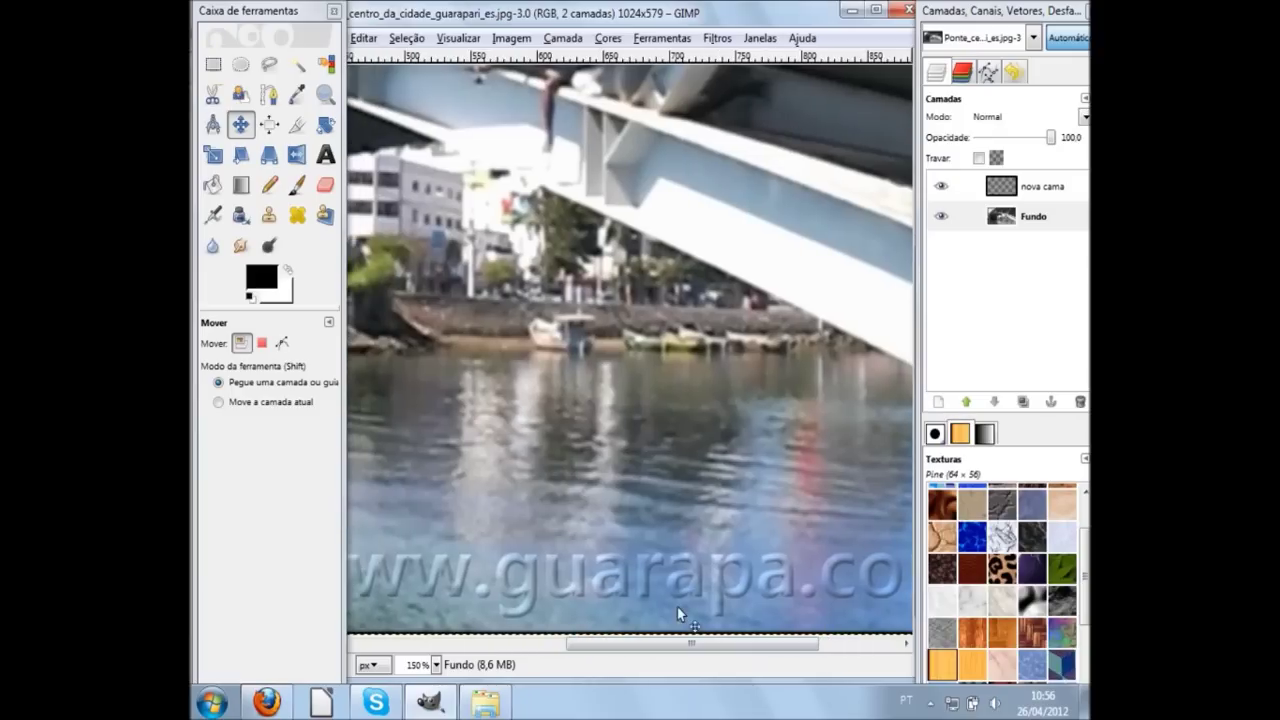
key("minus")
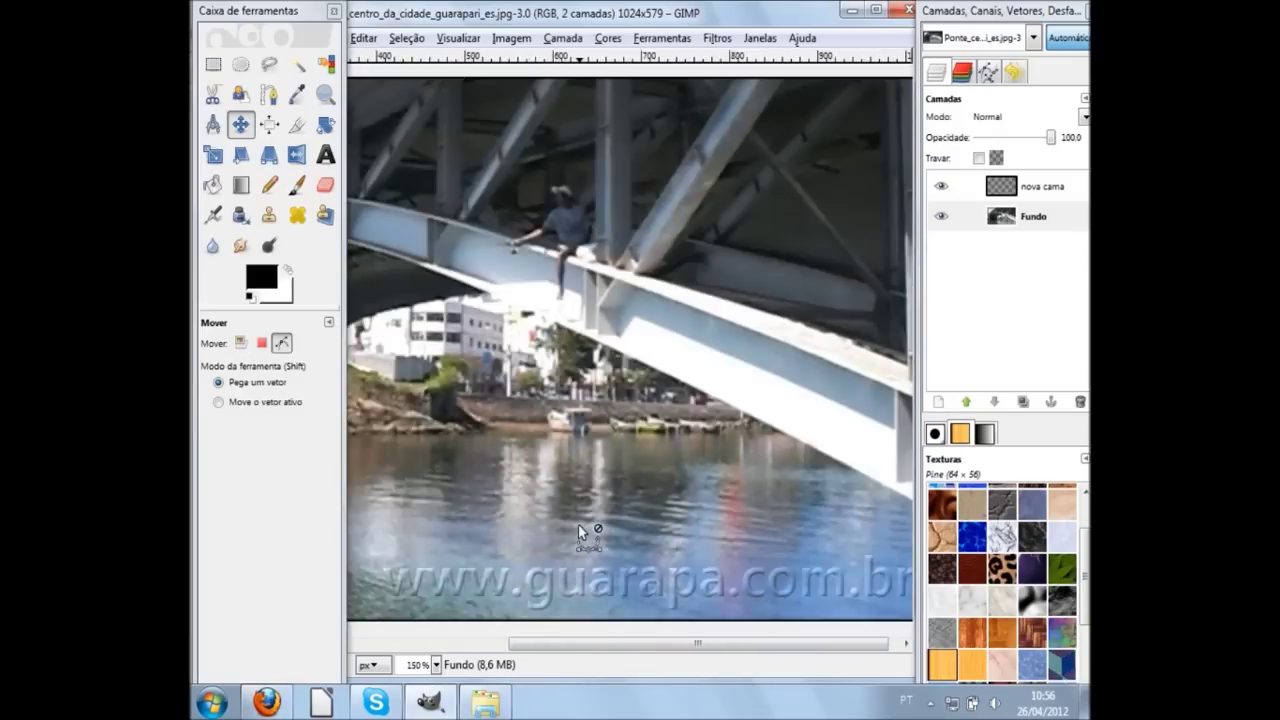
key("minus")
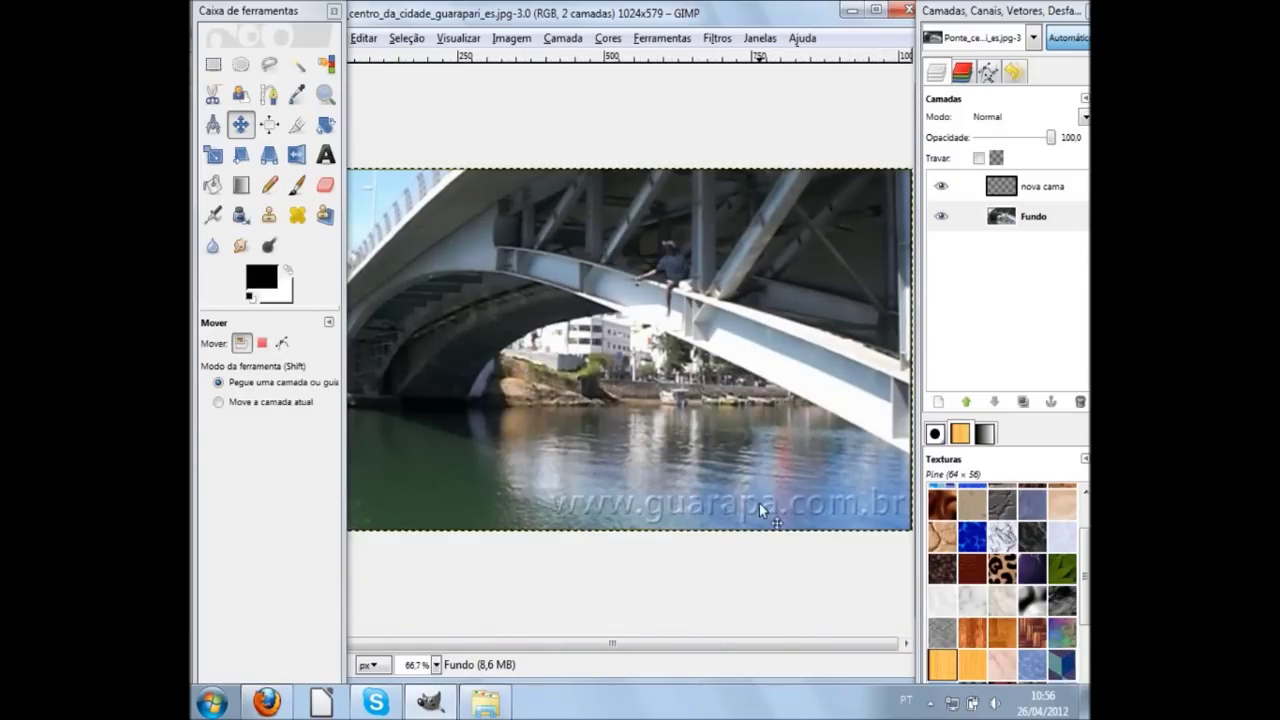